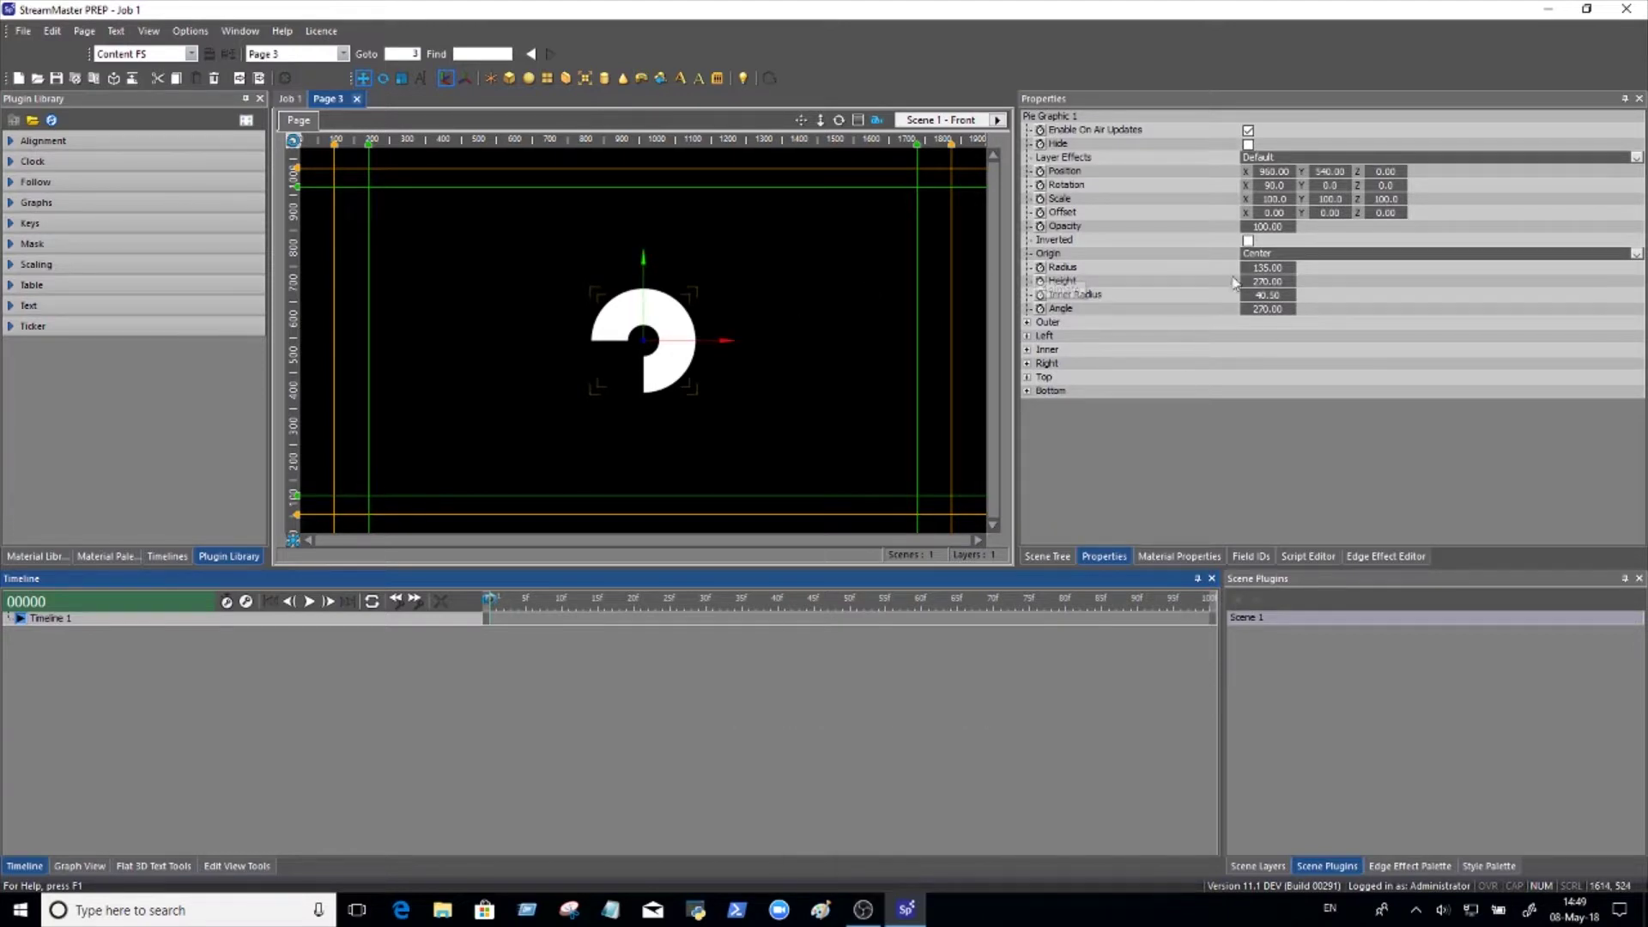
# - Set the pie graphic's inner radius to 0, radius to 352 and height to 36
pyautogui.moveTo(1276, 302); pyautogui.dragTo(1159, 286)
pyautogui.moveTo(1335, 273); pyautogui.dragTo(1442, 313)
pyautogui.moveTo(1279, 286); pyautogui.dragTo(1077, 279)
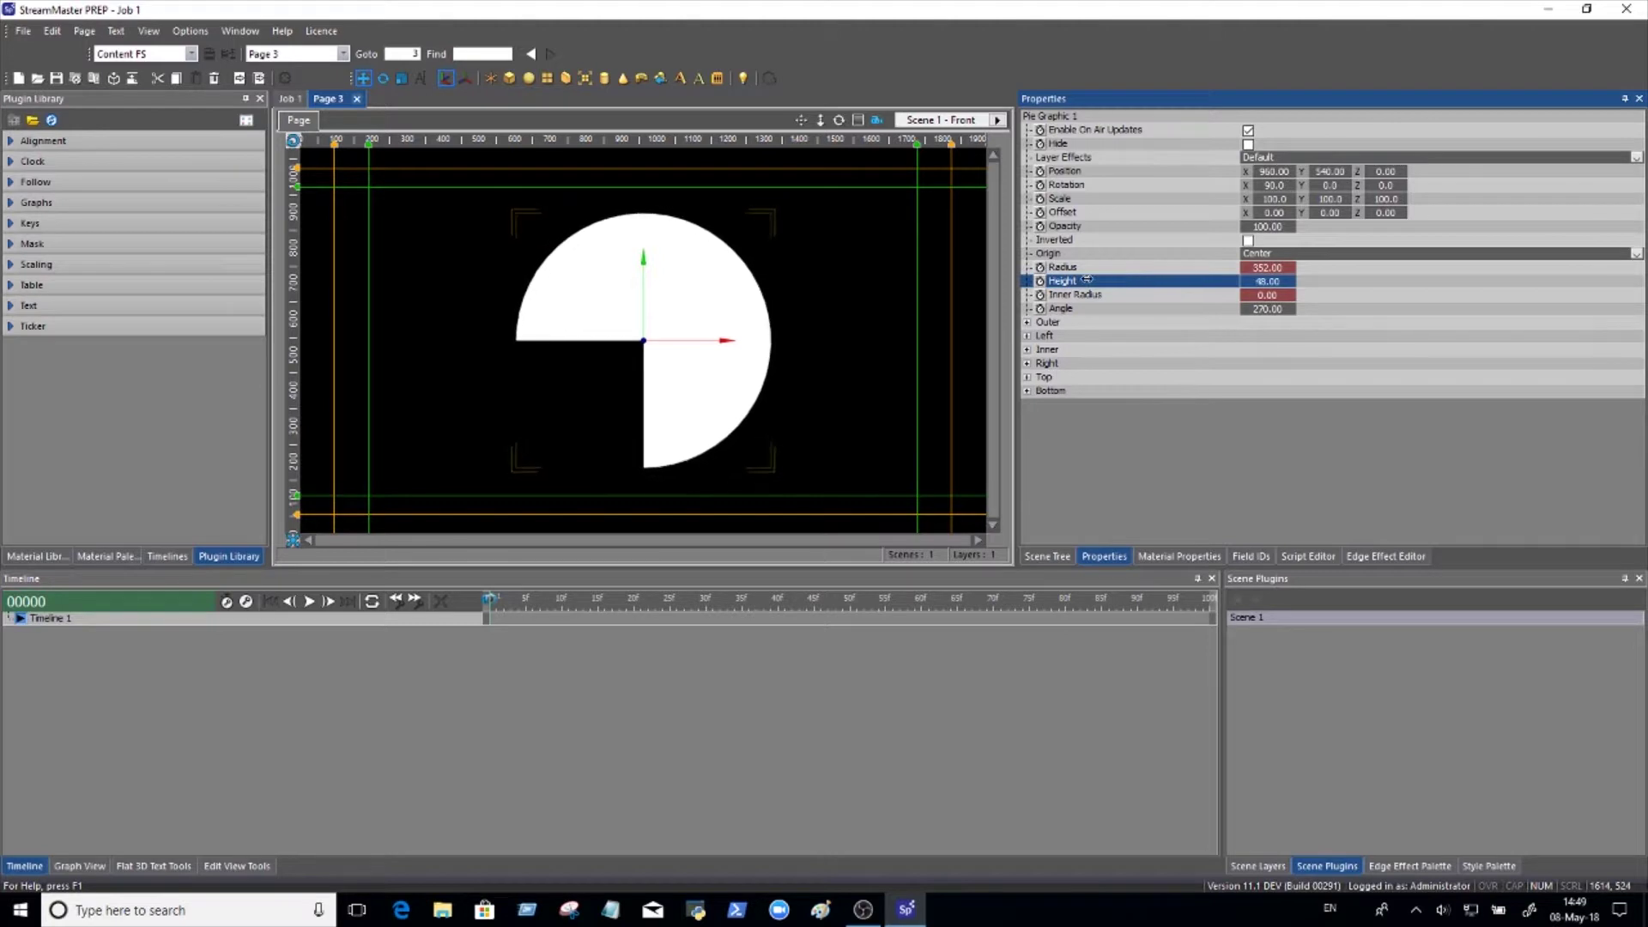
# - Add a group to the scene and nest the pie graphic inside it
pyautogui.click(490, 84)
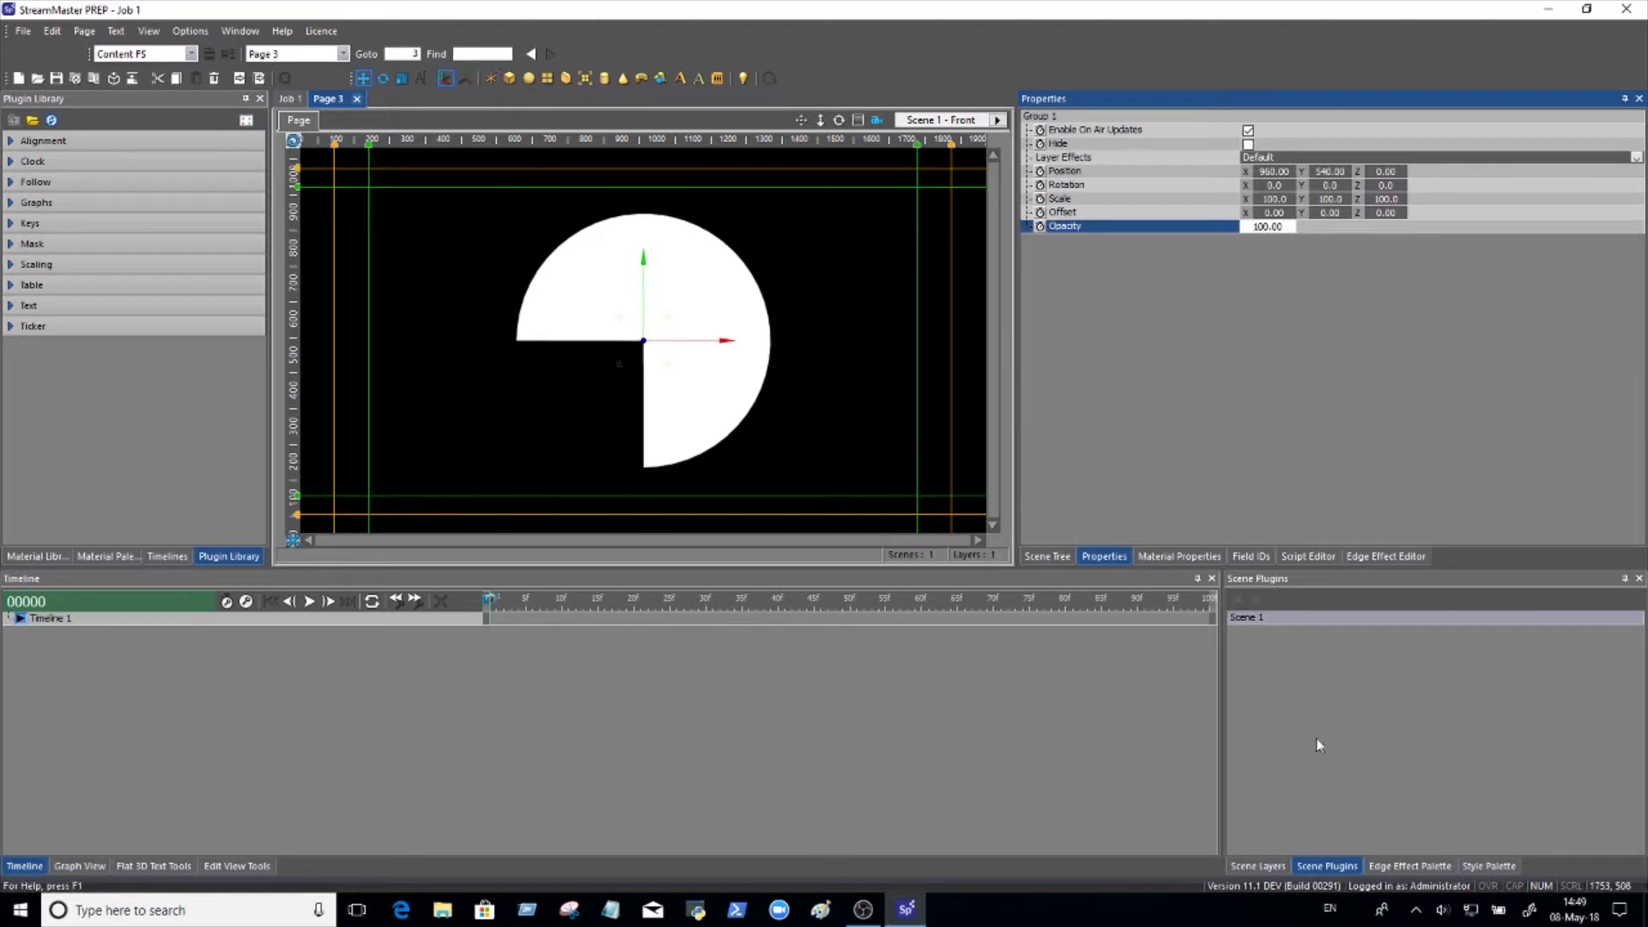
pyautogui.click(1047, 556)
pyautogui.moveTo(1063, 165); pyautogui.dragTo(1066, 180)
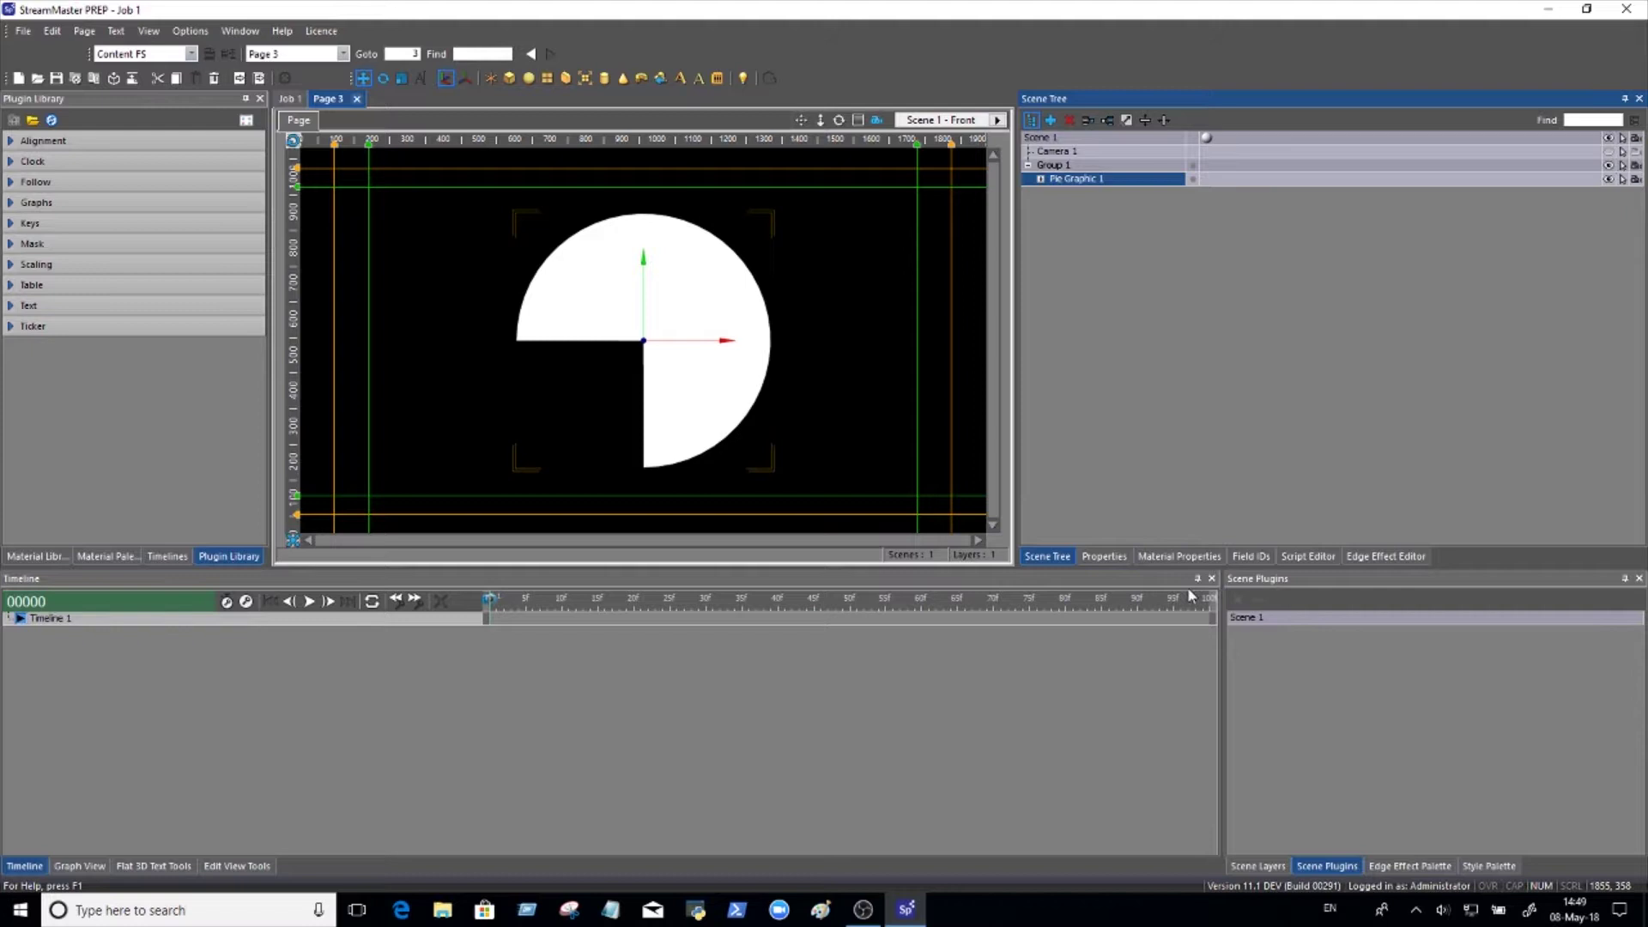
# - Create a new material and set its diffuse color layer to blue
pyautogui.click(1177, 555)
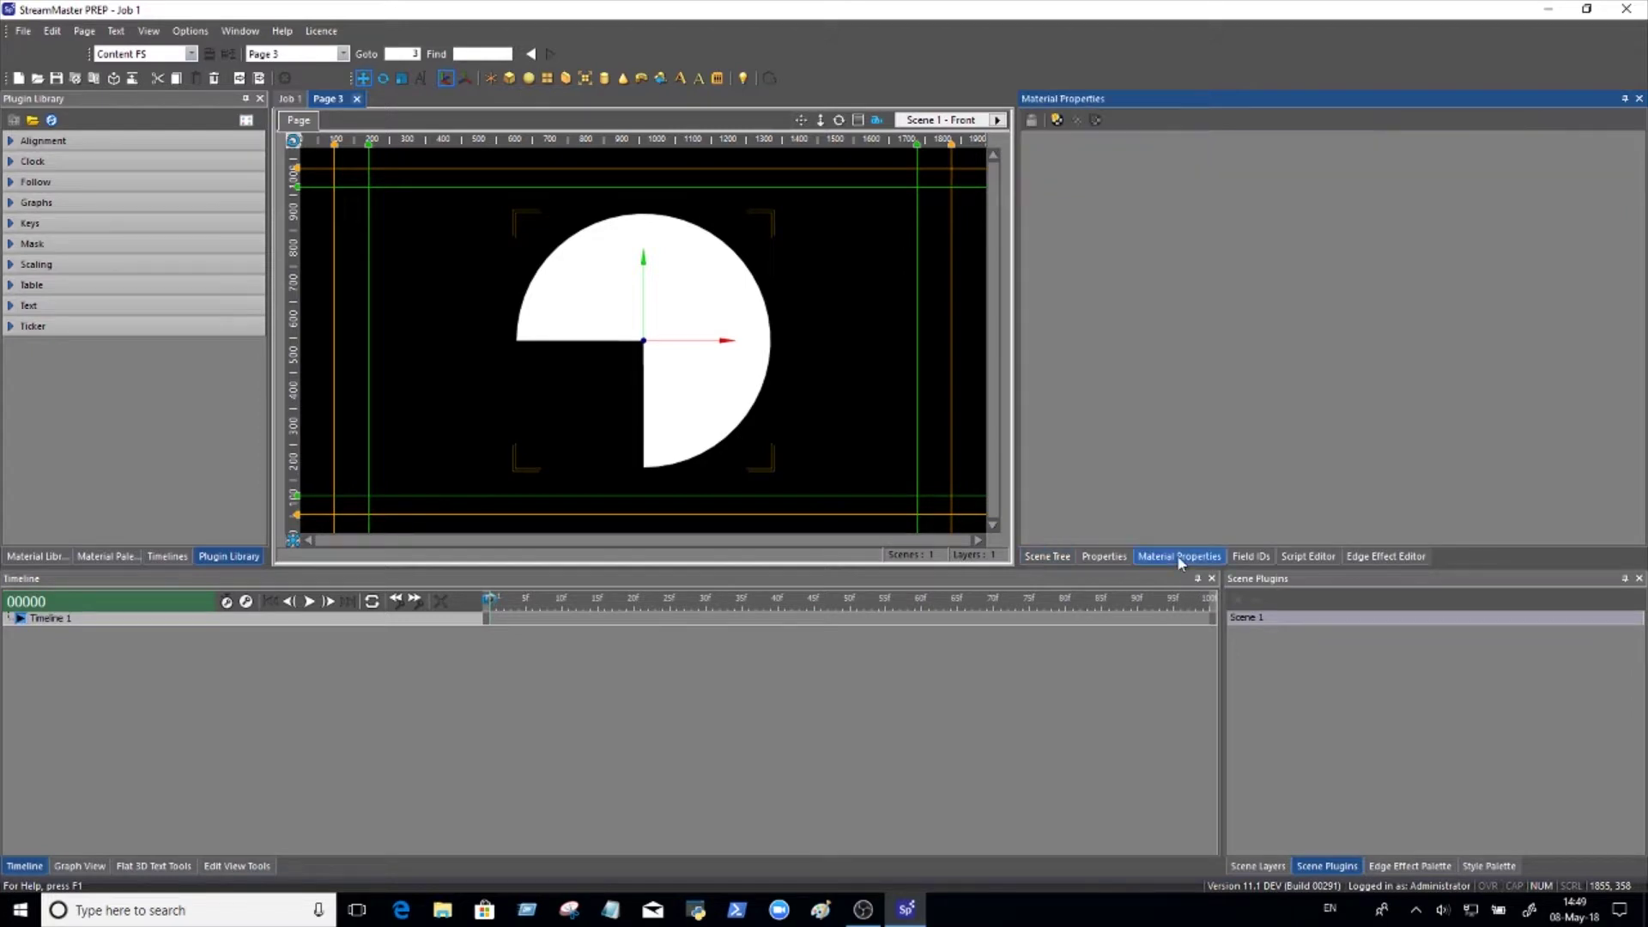
pyautogui.click(1057, 120)
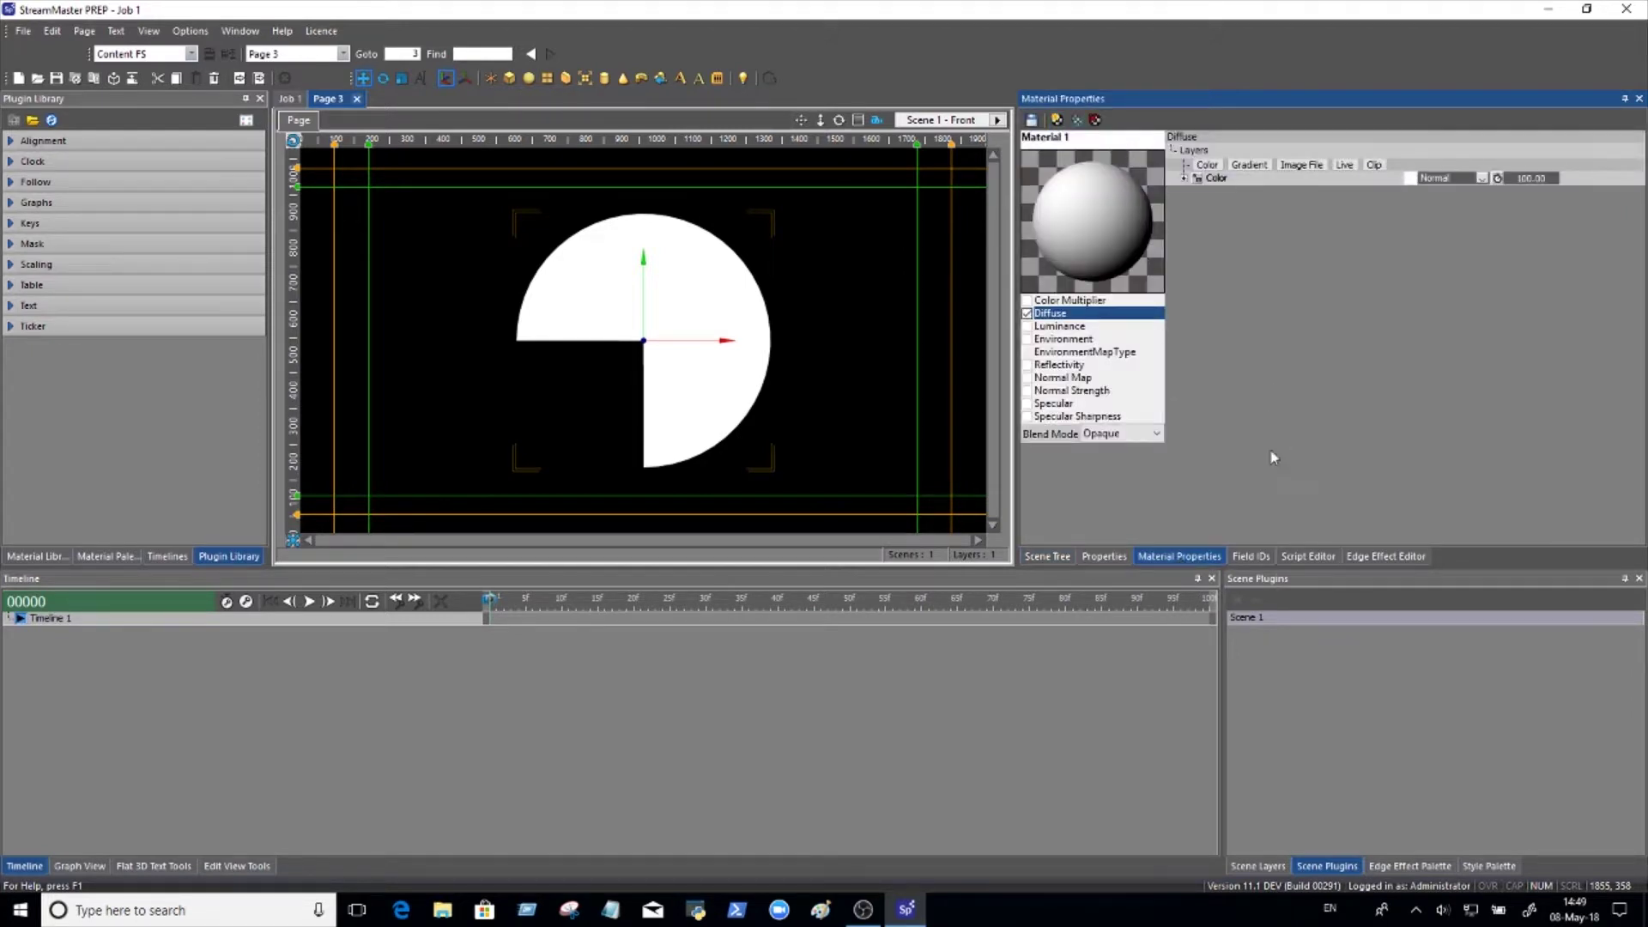
pyautogui.click(1410, 179)
pyautogui.click(758, 466)
pyautogui.click(1018, 429)
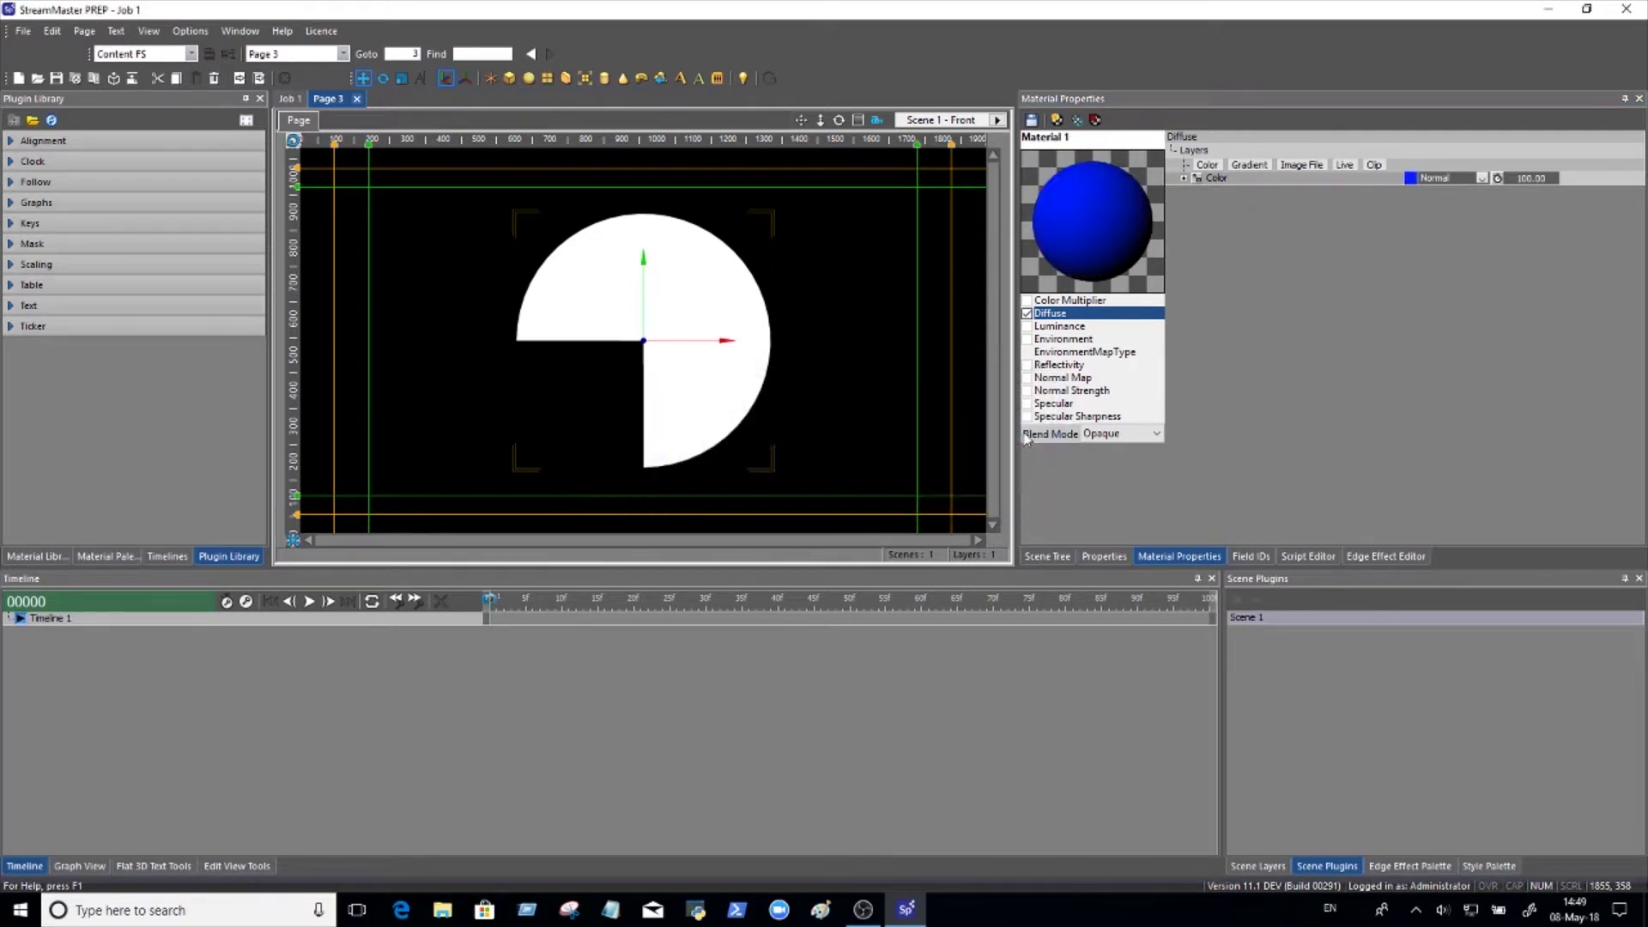
pyautogui.click(1200, 180)
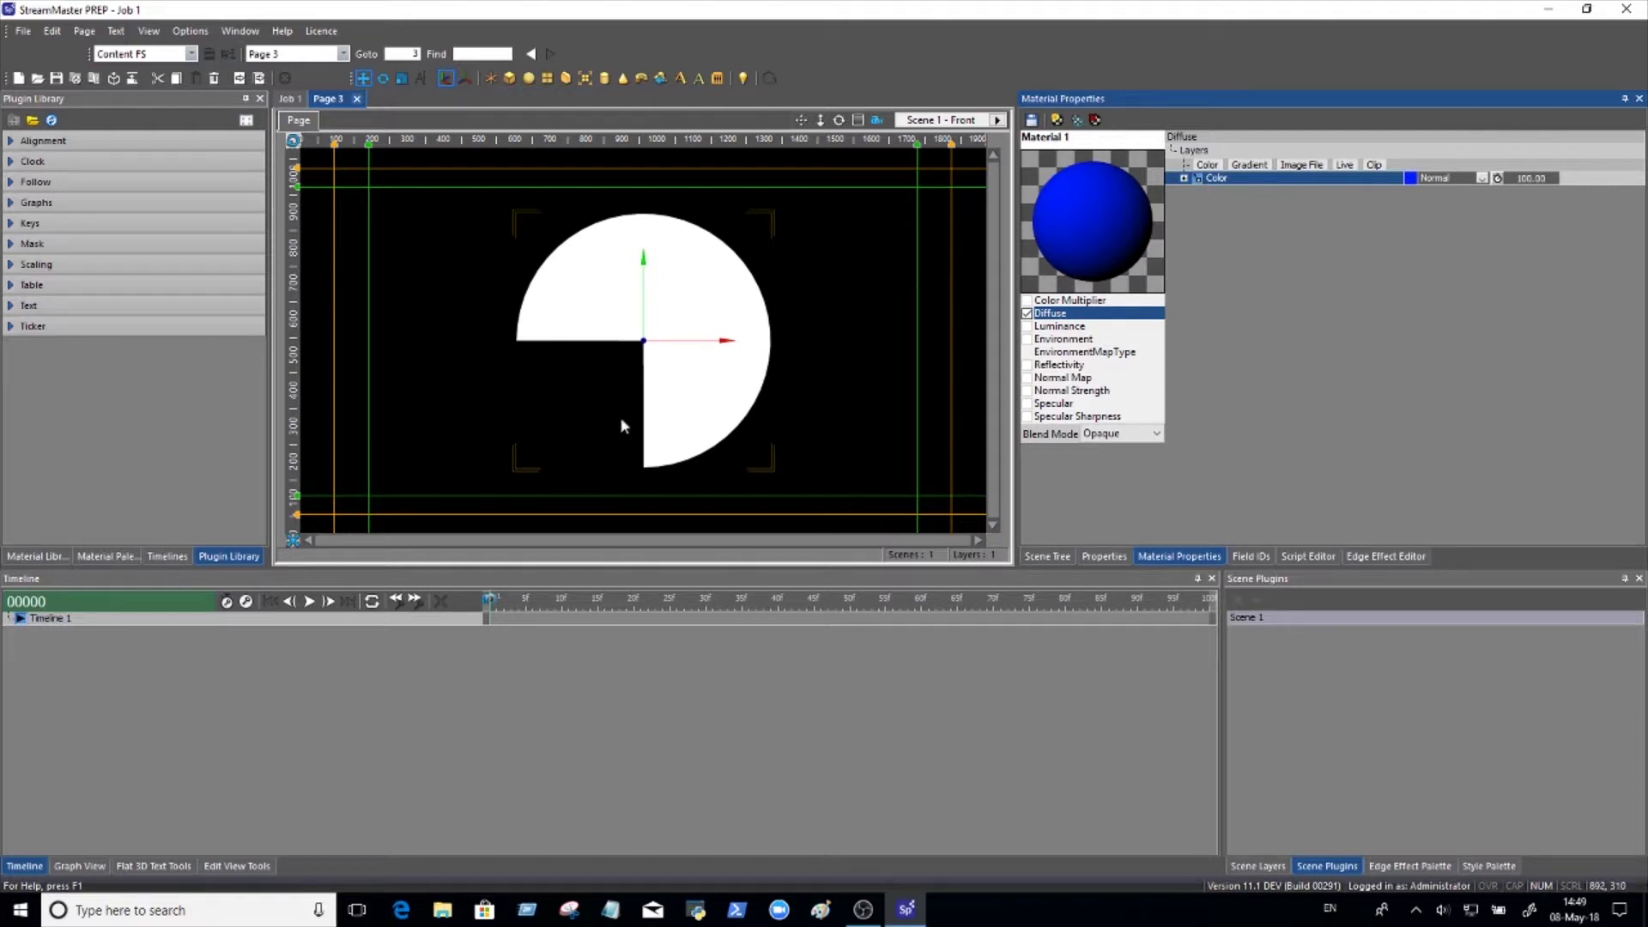
# - Add the POTS AND PANS image as the material's Environment layer and set its opacity to 18
pyautogui.click(1041, 340)
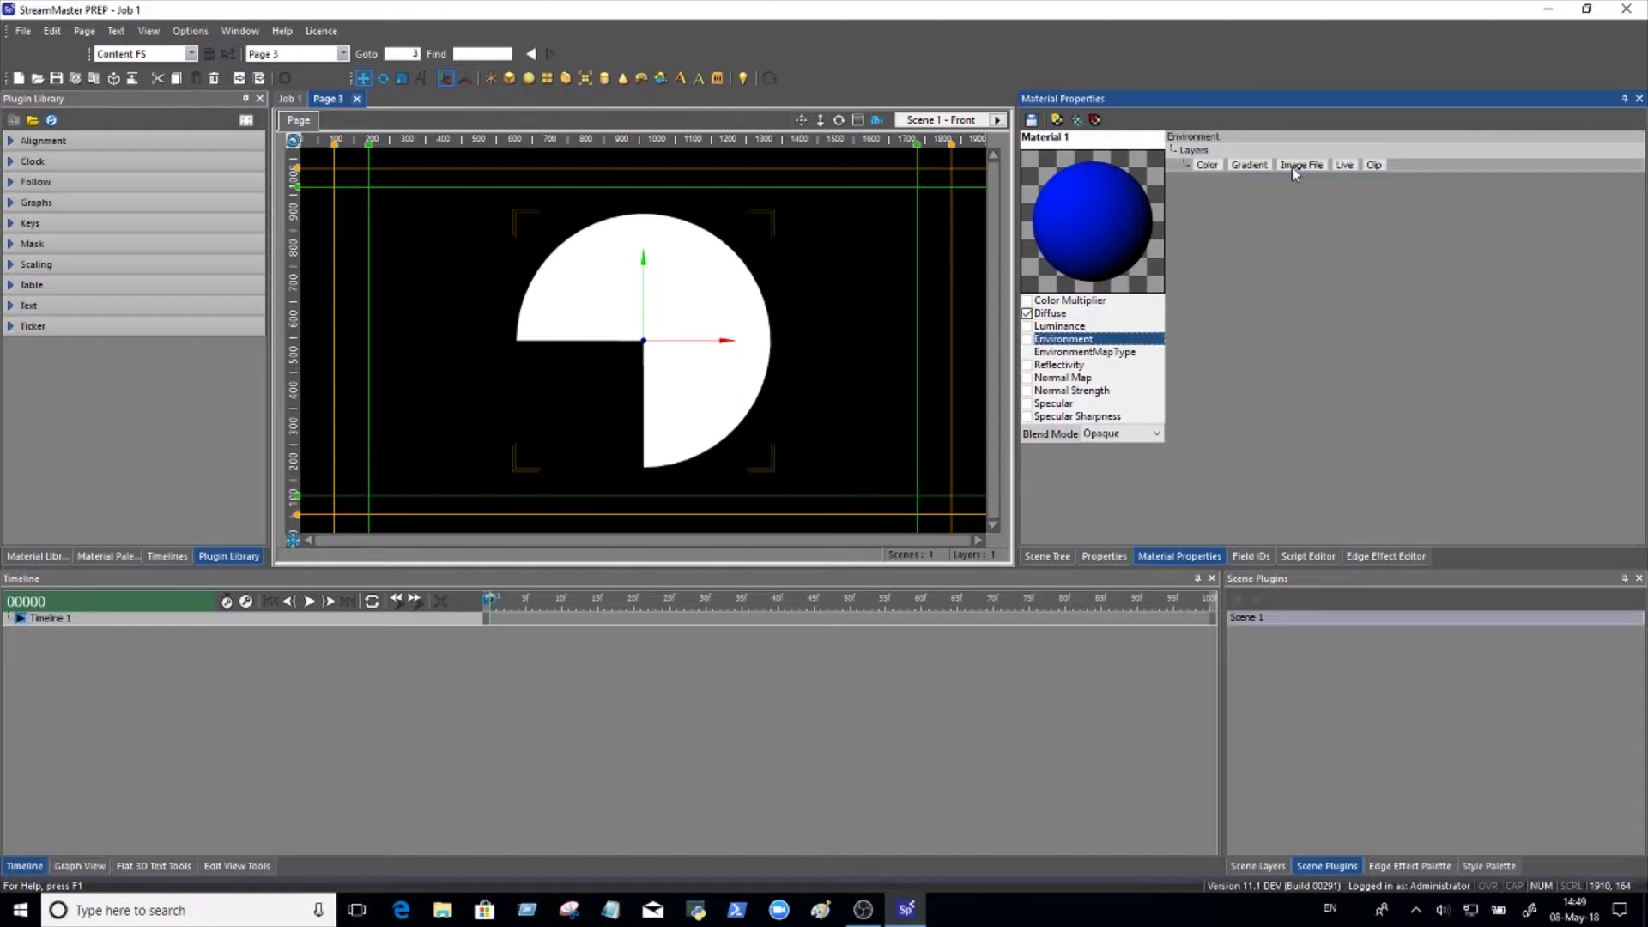
pyautogui.click(1291, 166)
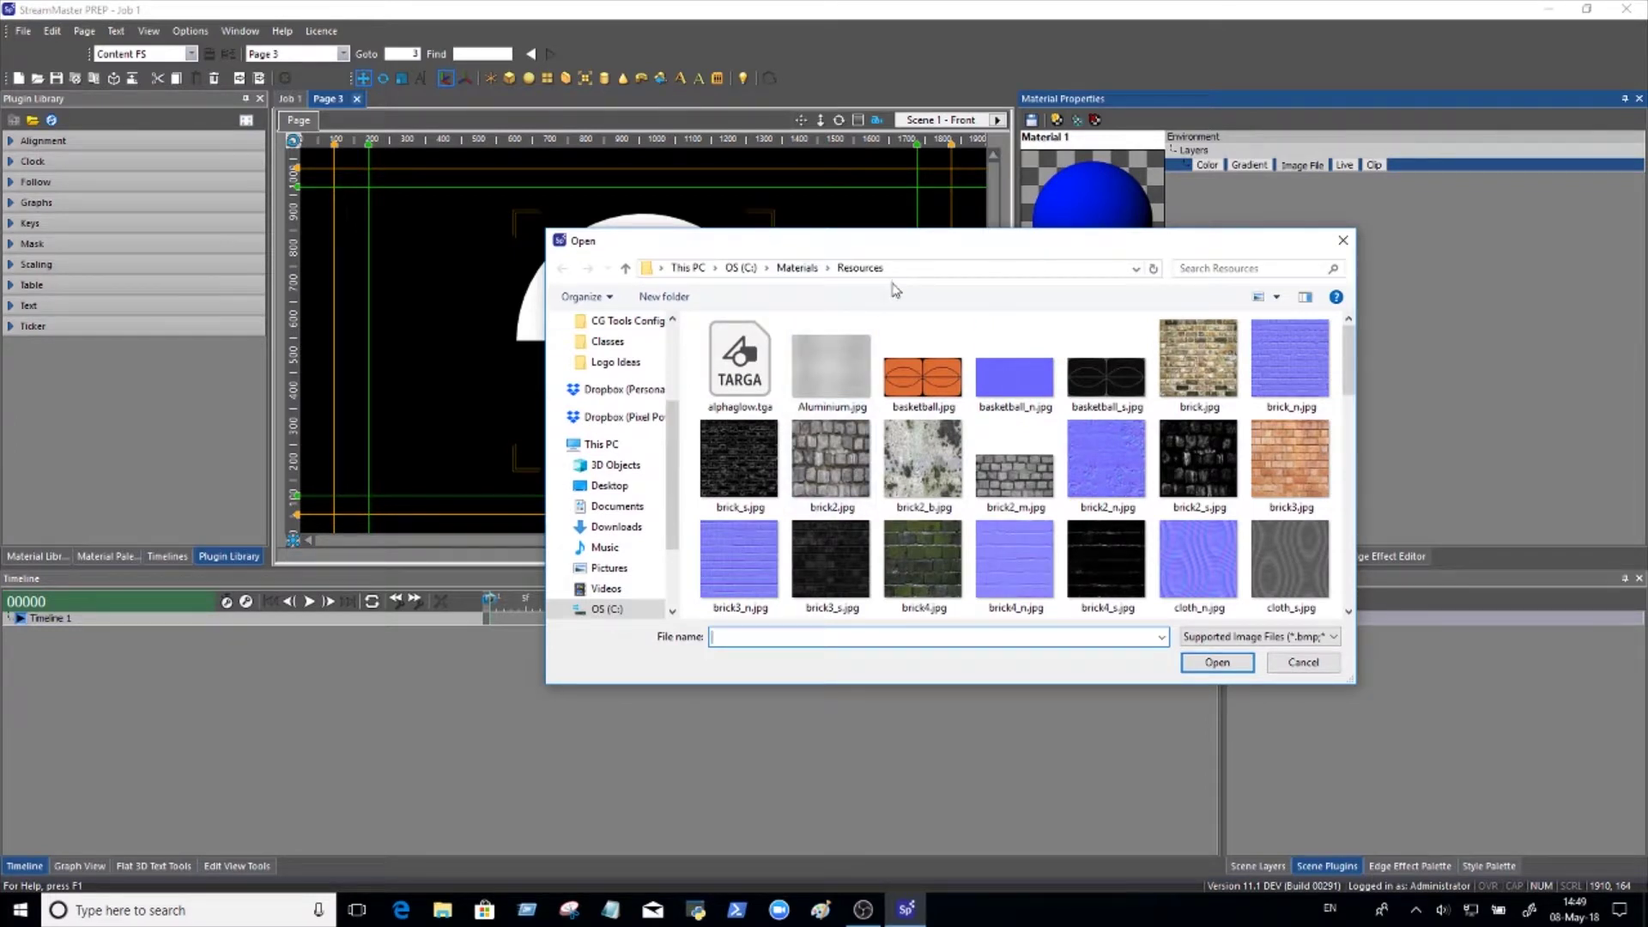
pyautogui.scroll(-10, 1298, 476)
pyautogui.click(1298, 476)
pyautogui.click(1219, 663)
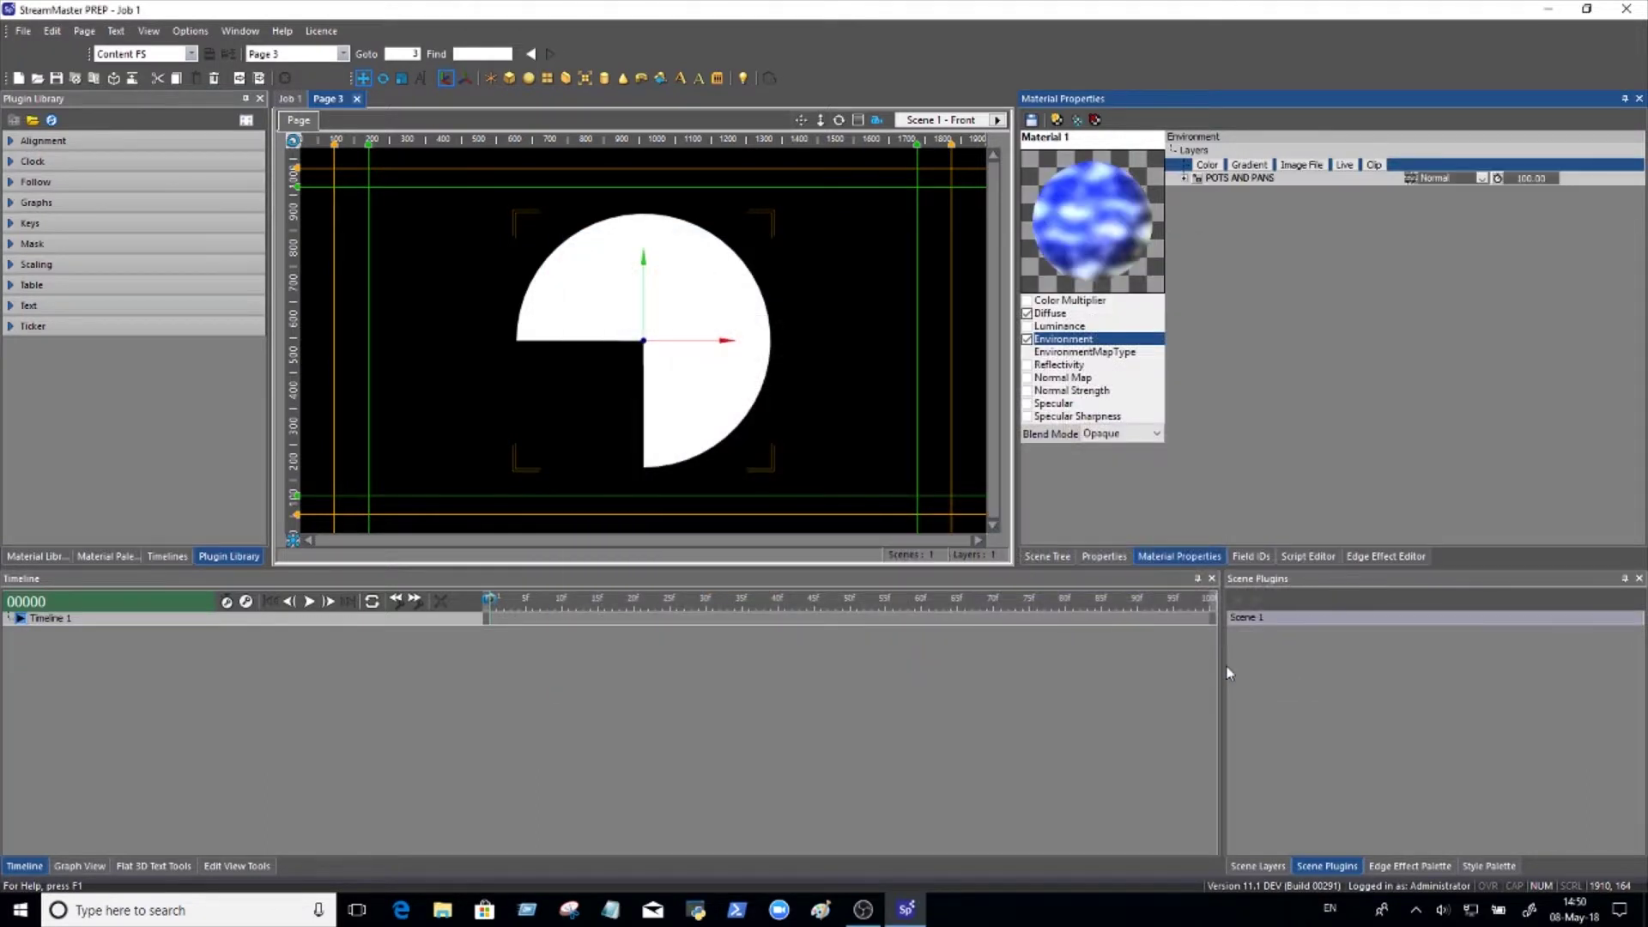
pyautogui.moveTo(1541, 178); pyautogui.dragTo(1471, 177)
# - Set the material's blend mode to Transparent and apply the material to the pie graphic
pyautogui.click(1150, 433)
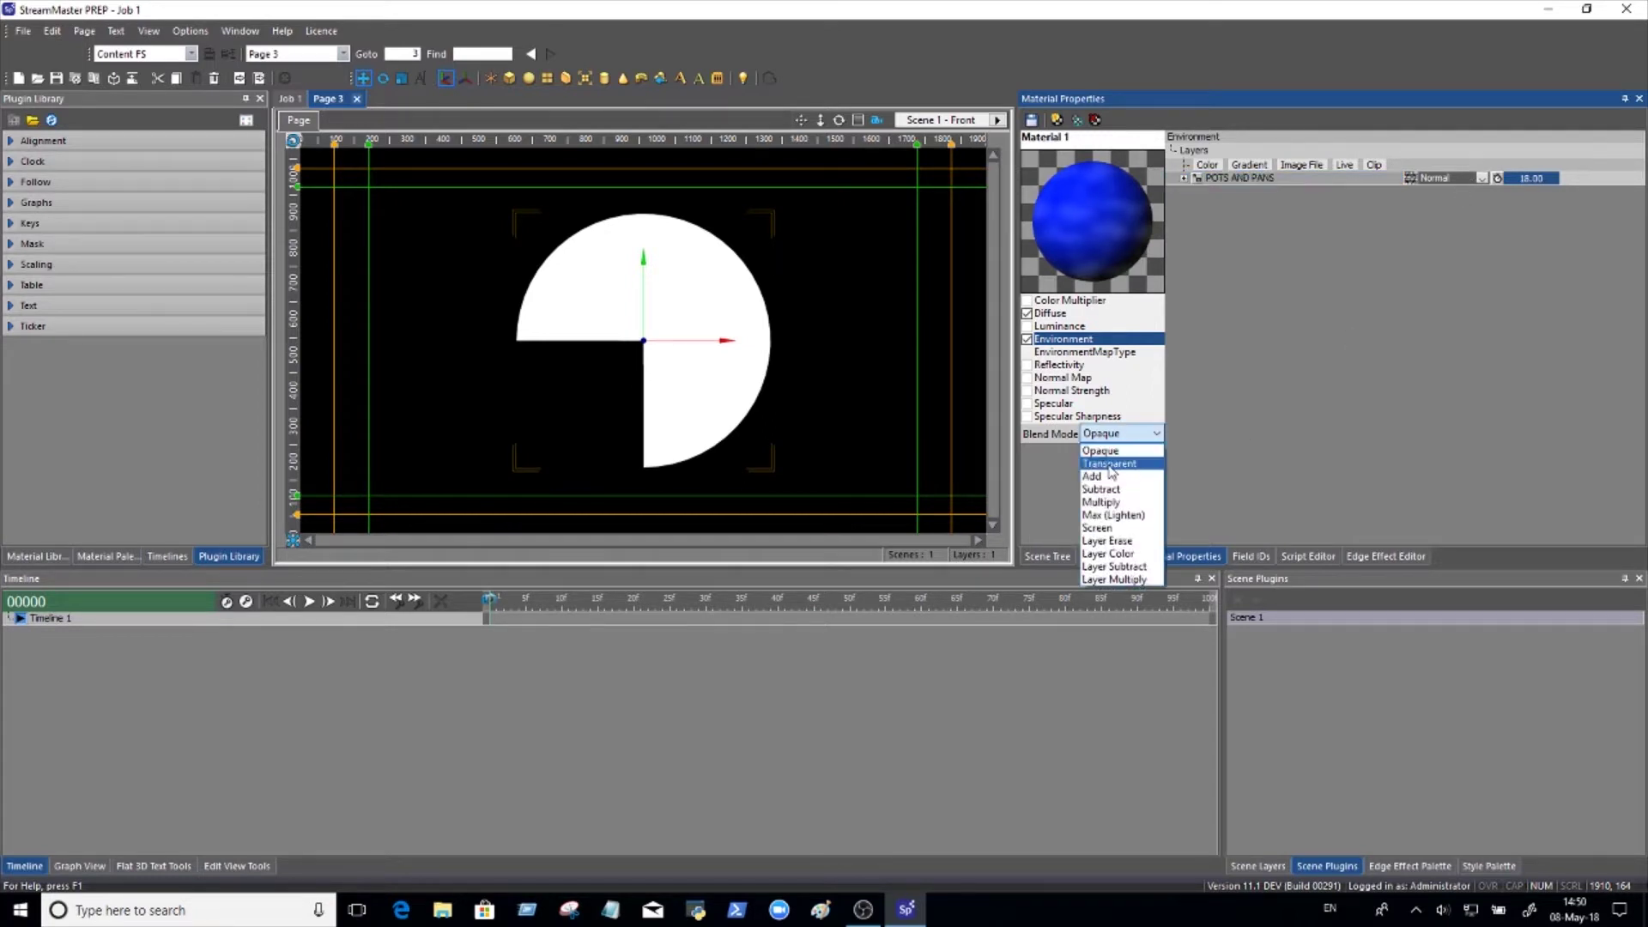
pyautogui.click(1111, 464)
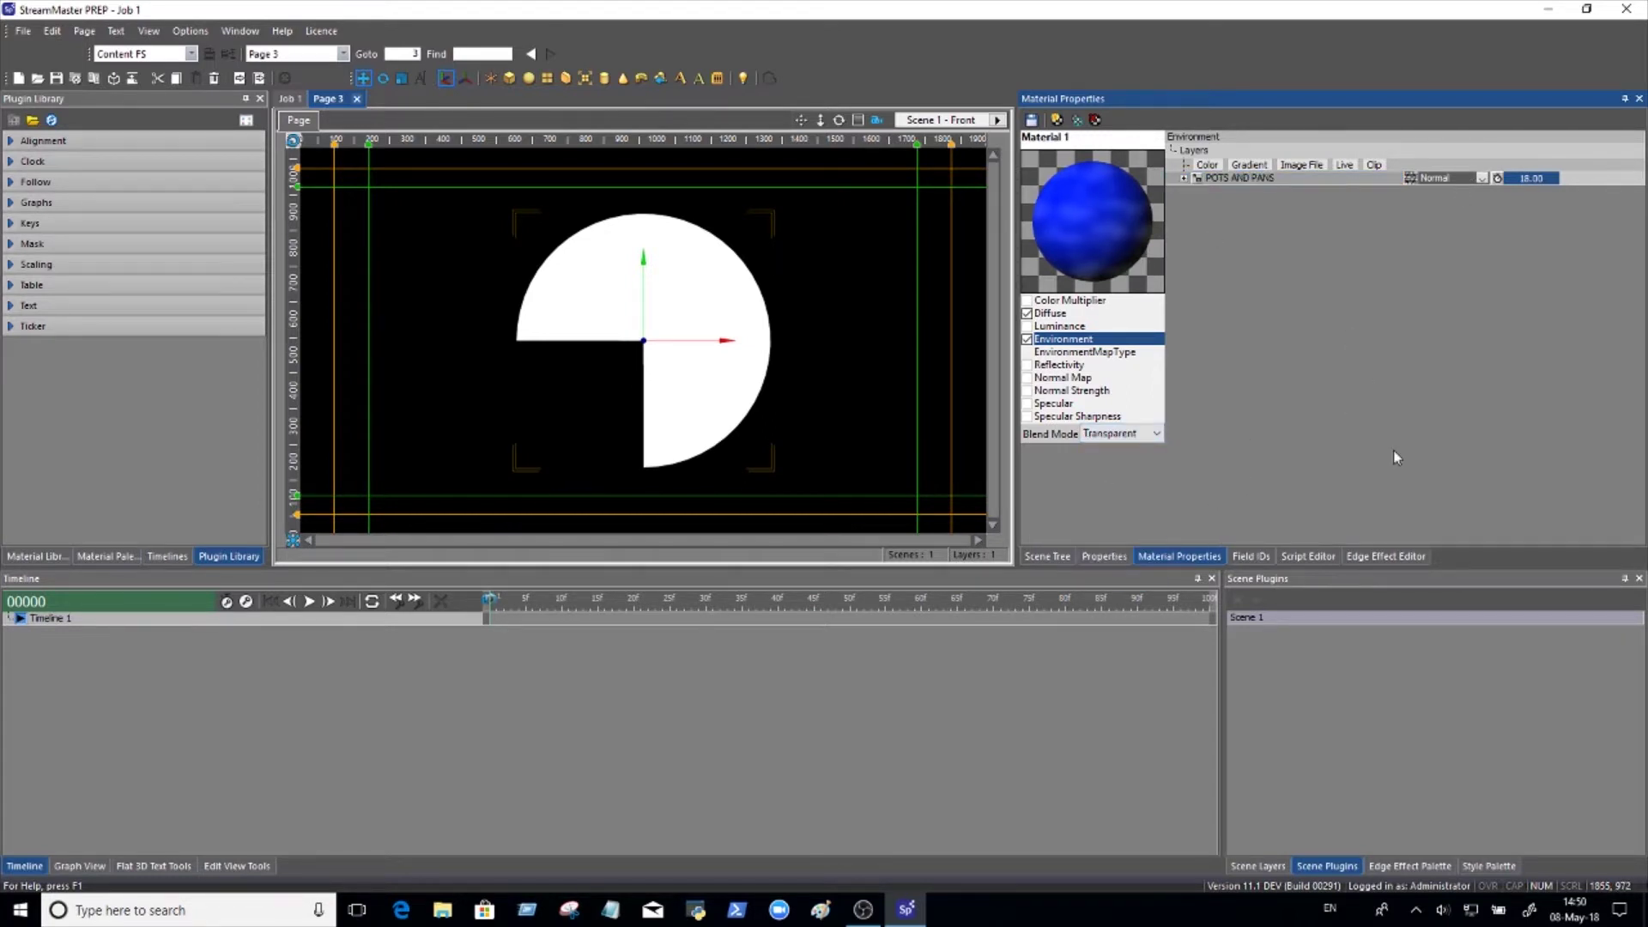
pyautogui.moveTo(1054, 313); pyautogui.dragTo(689, 288)
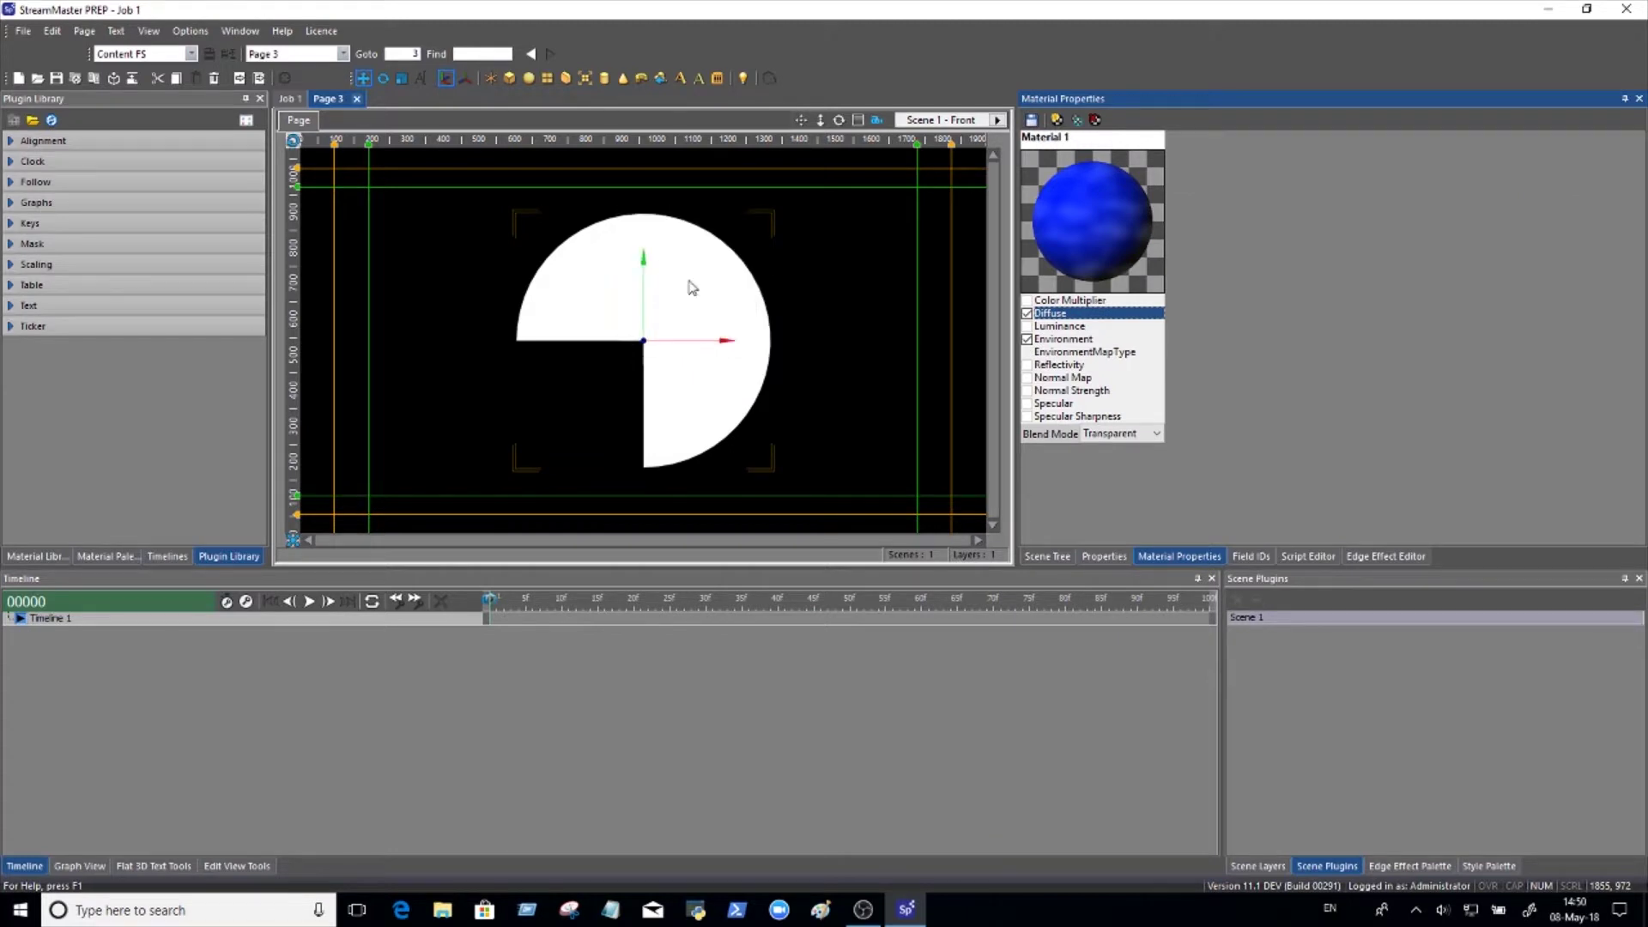
# - Enable the Diffuse Color material override on the pie graphic
pyautogui.click(1047, 556)
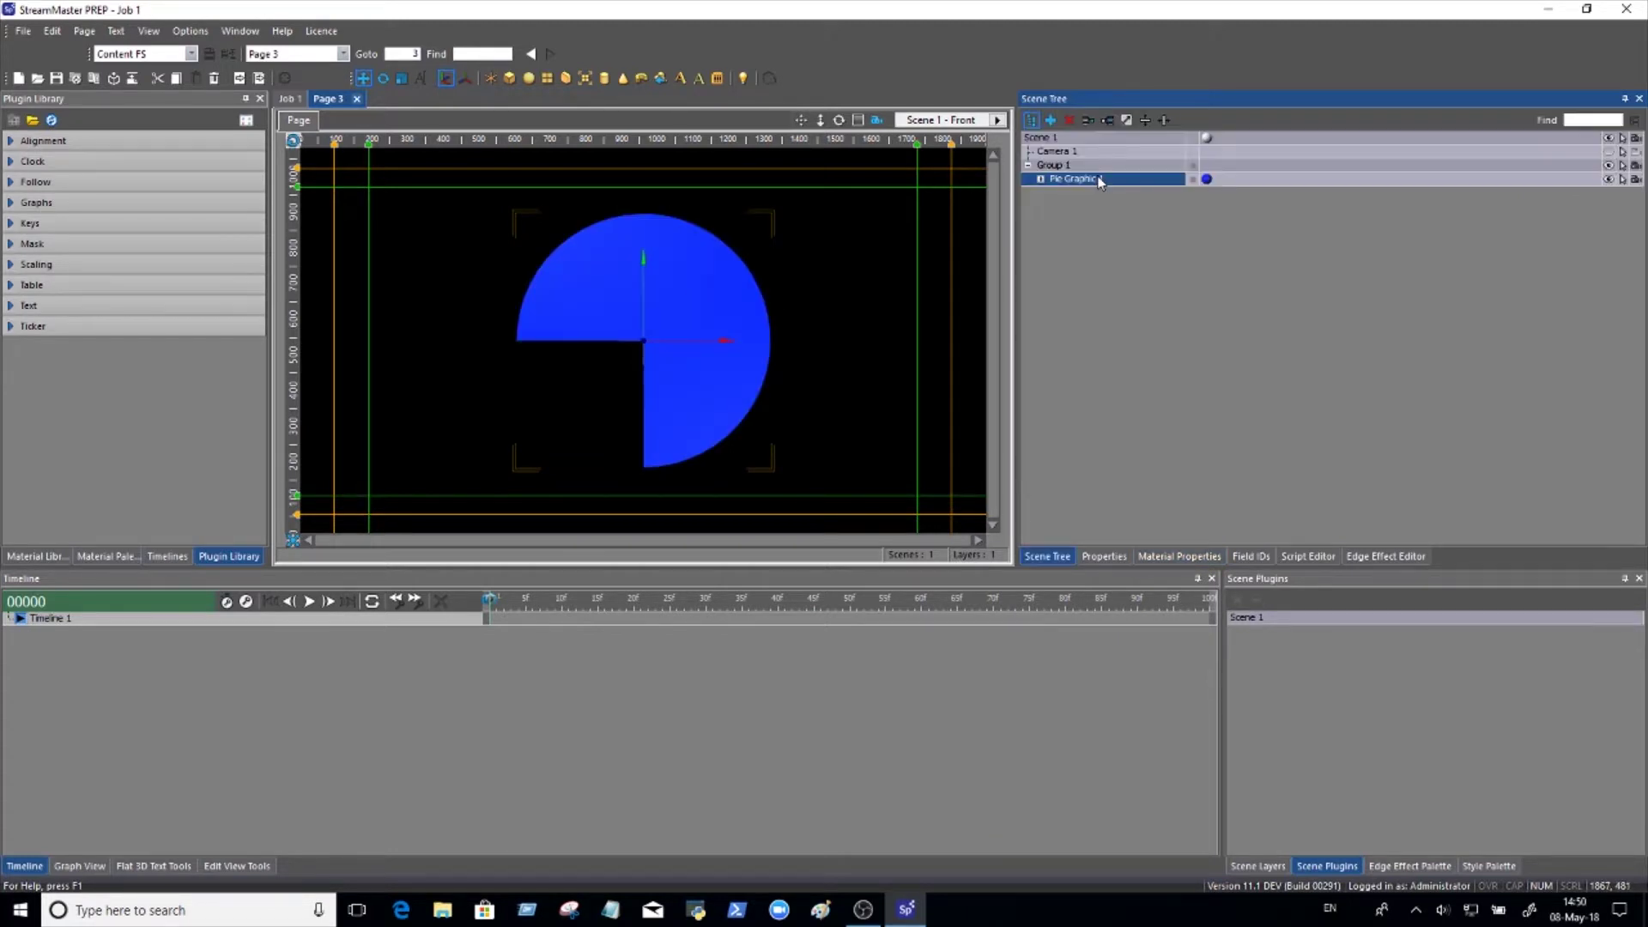
pyautogui.click(1104, 556)
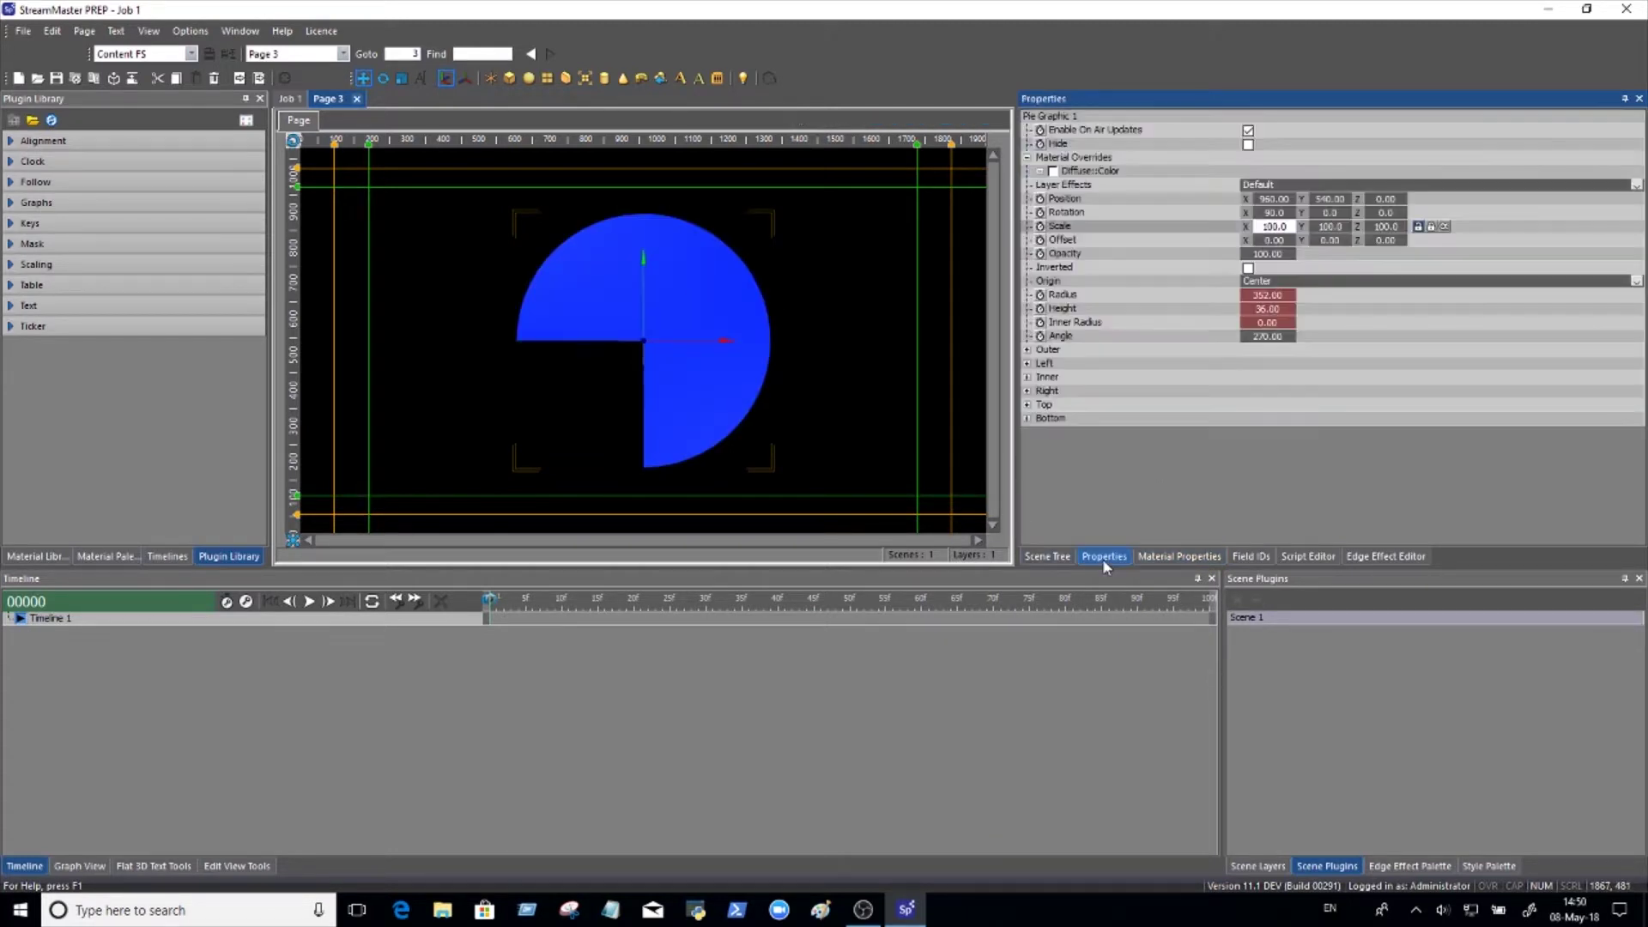
pyautogui.click(1053, 170)
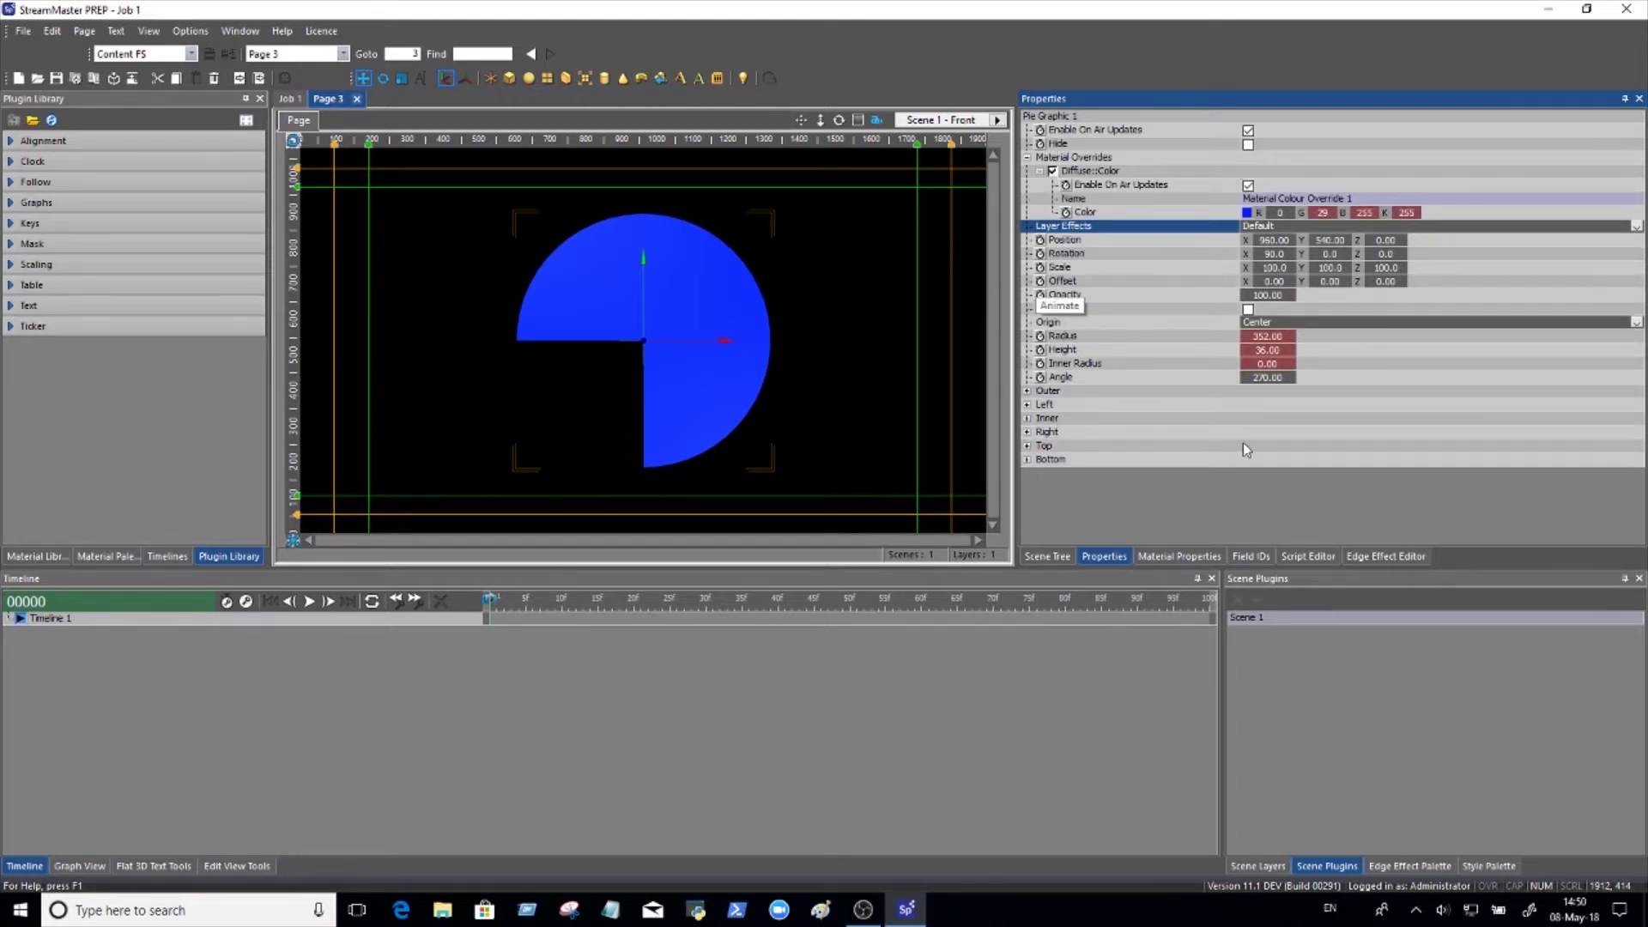
# - Apply the Pie Chart plugin from the Graphs category to the pie graphic
pyautogui.click(1049, 556)
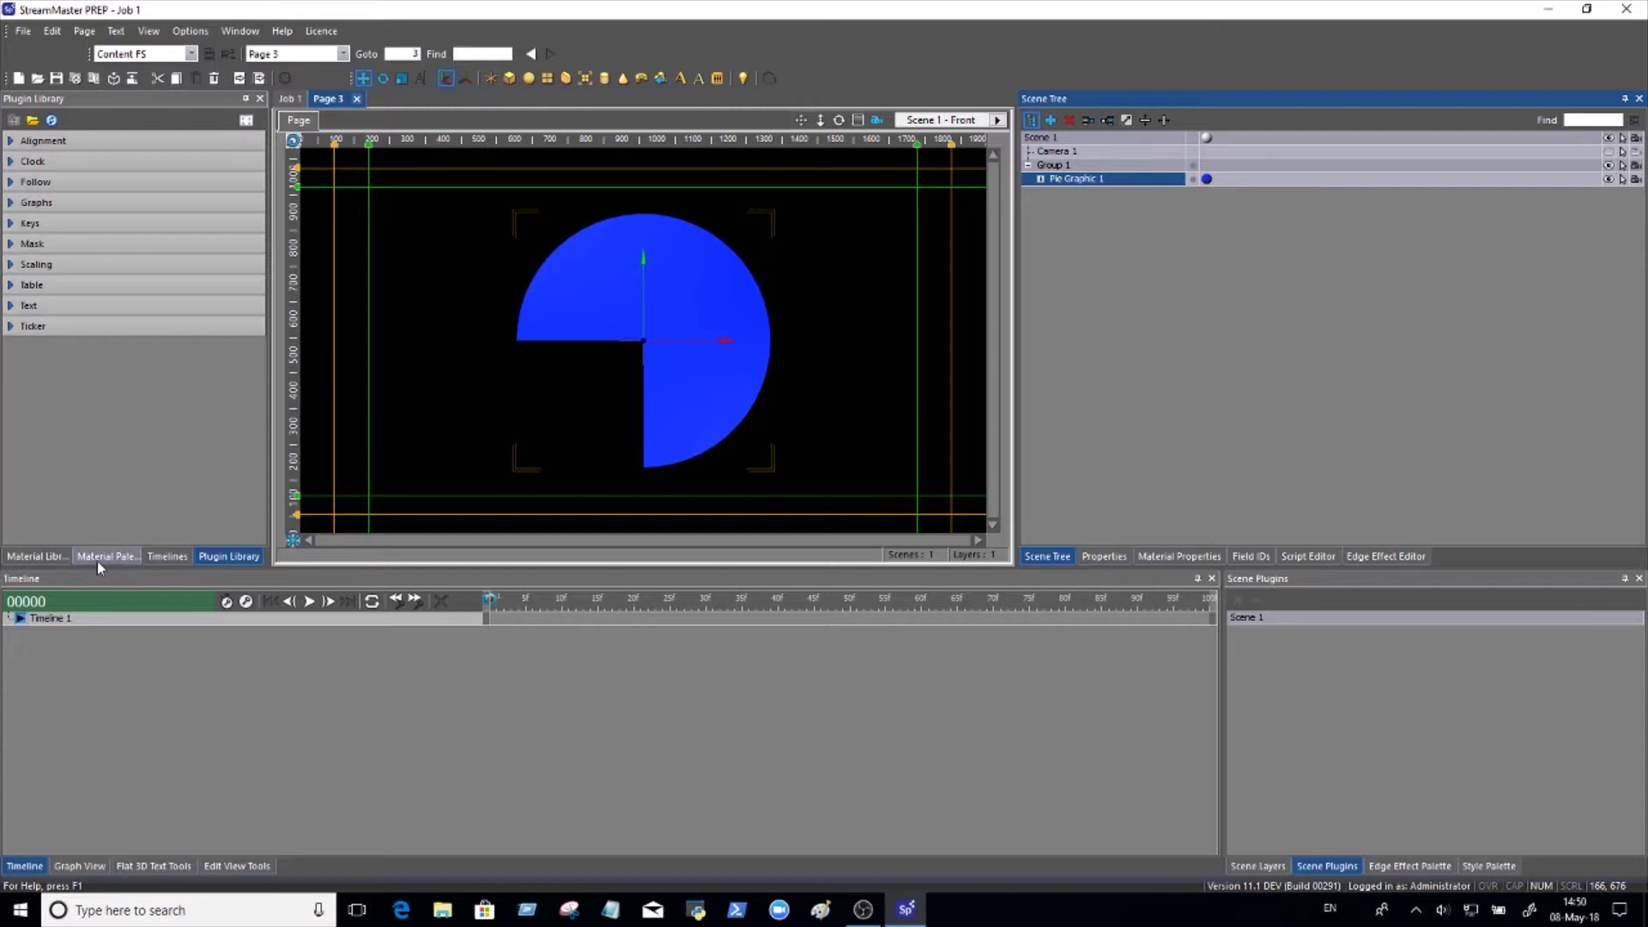
pyautogui.click(11, 204)
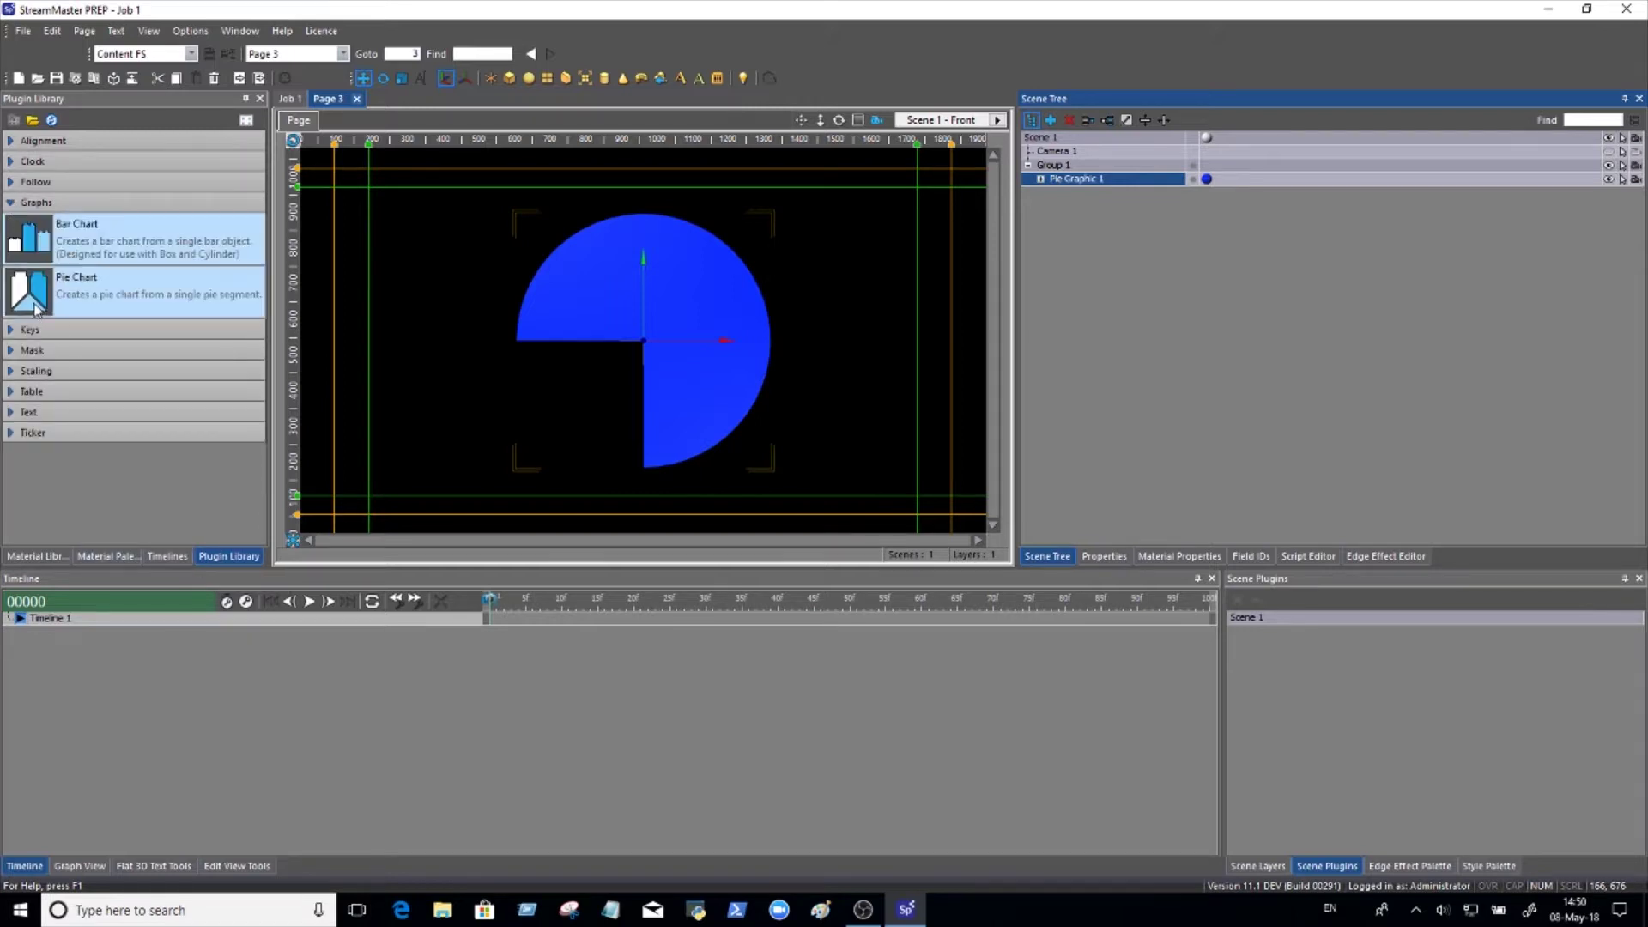
pyautogui.moveTo(34, 305); pyautogui.dragTo(1088, 184)
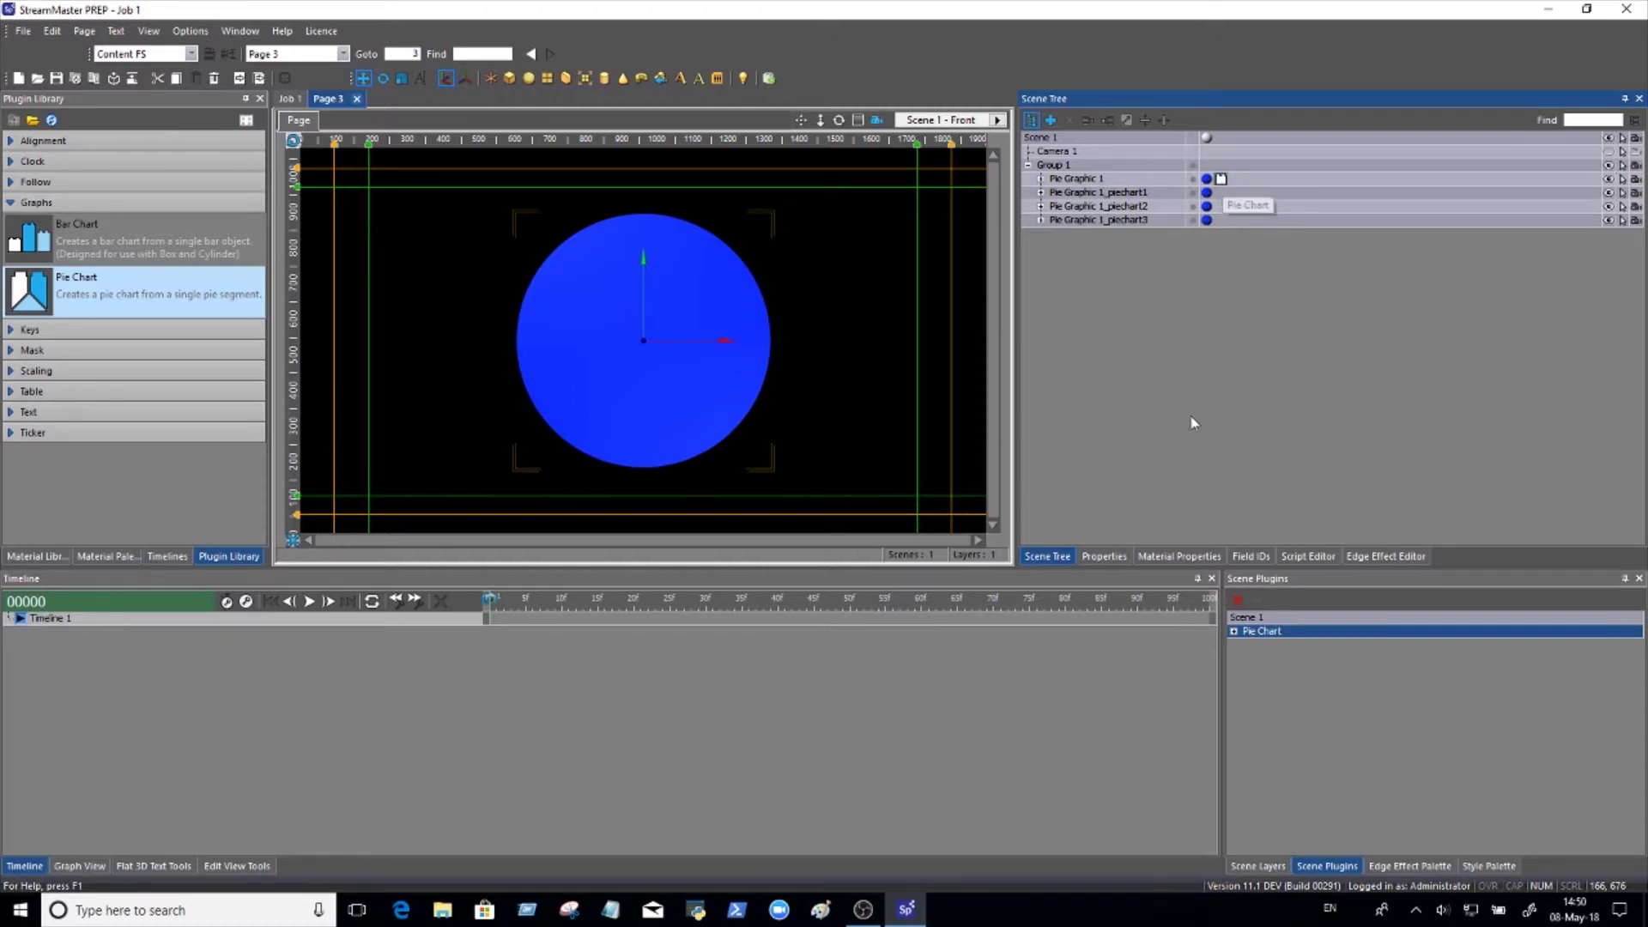
# - Turn on Override Colors for the pie chart and set its number of segments to 6
pyautogui.click(1114, 558)
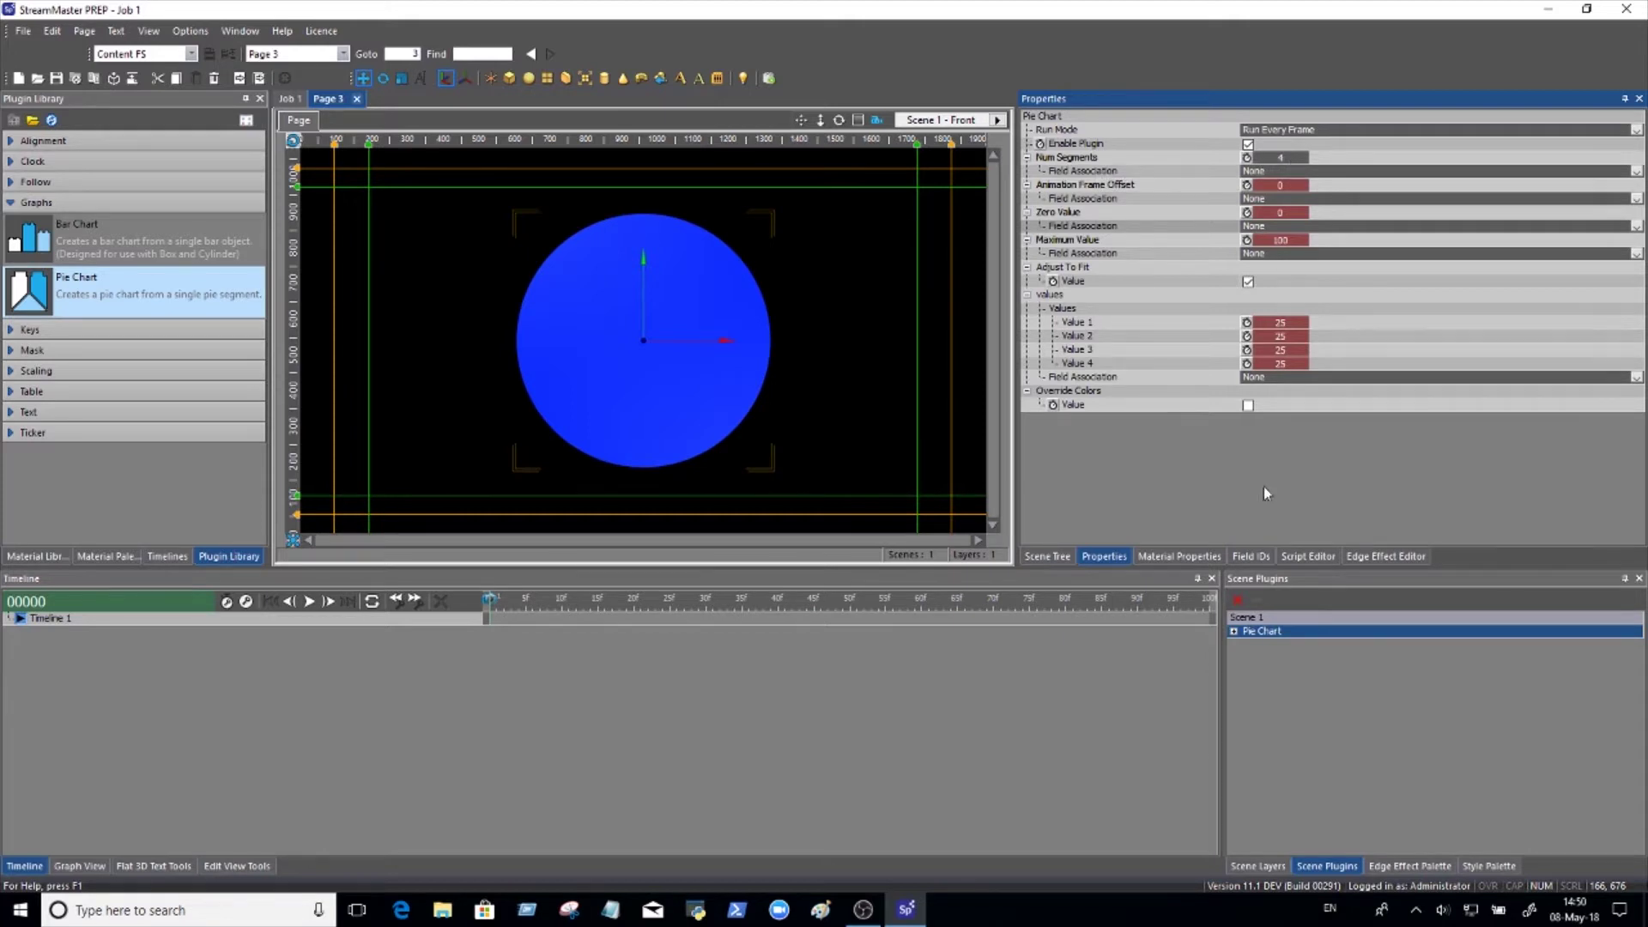
pyautogui.click(1248, 406)
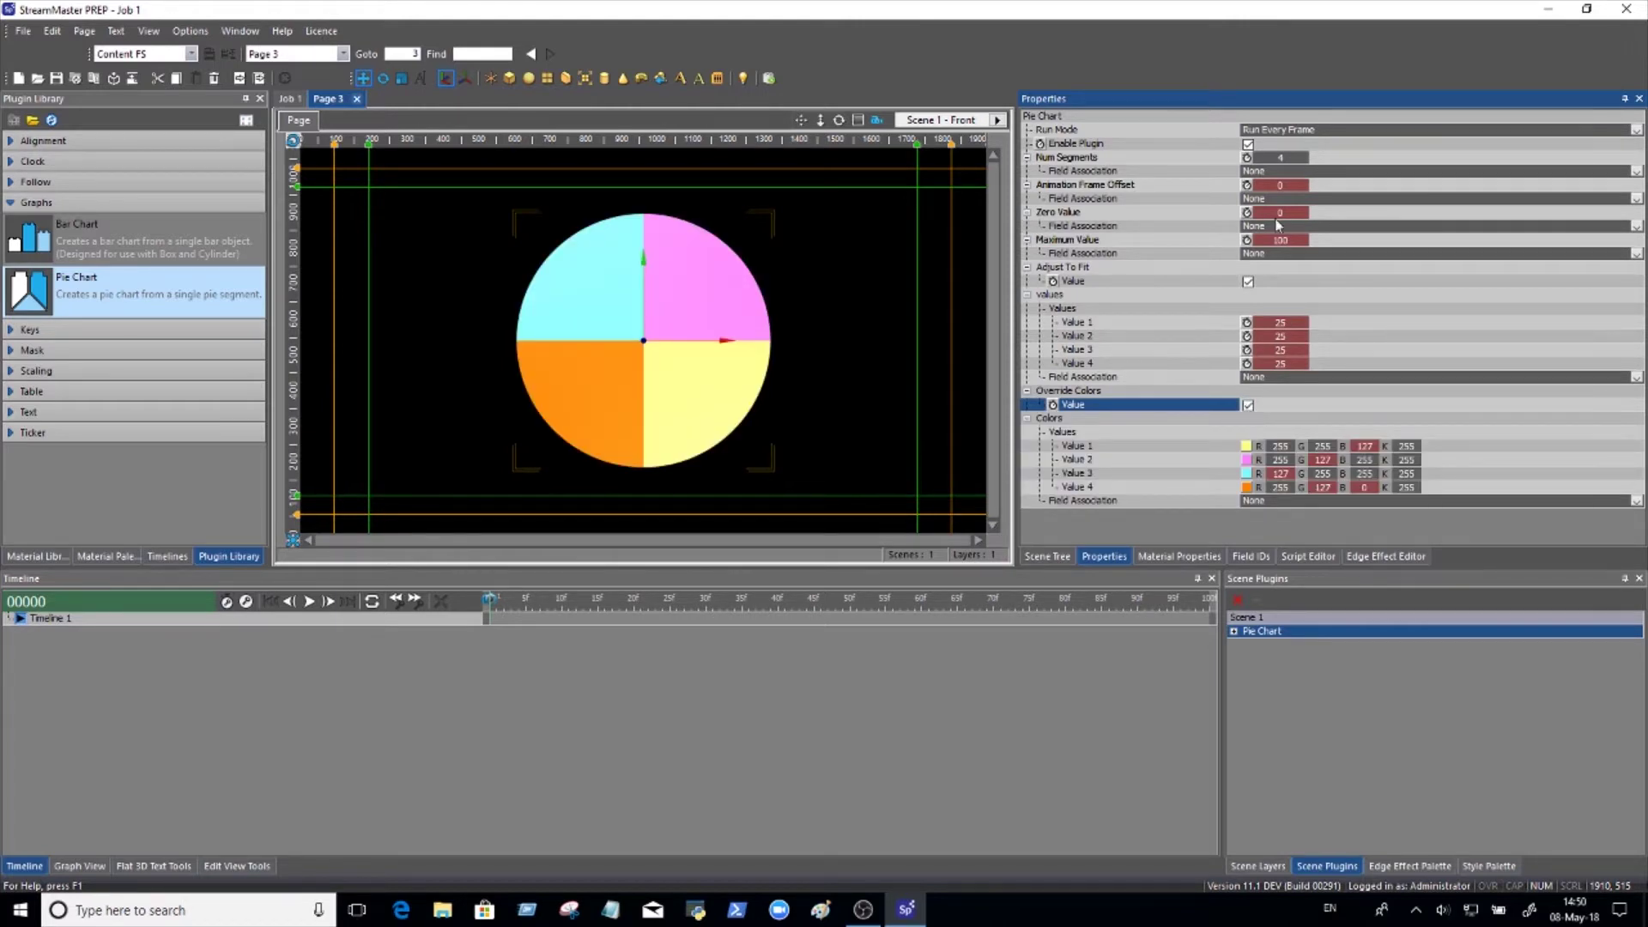
pyautogui.click(1279, 154)
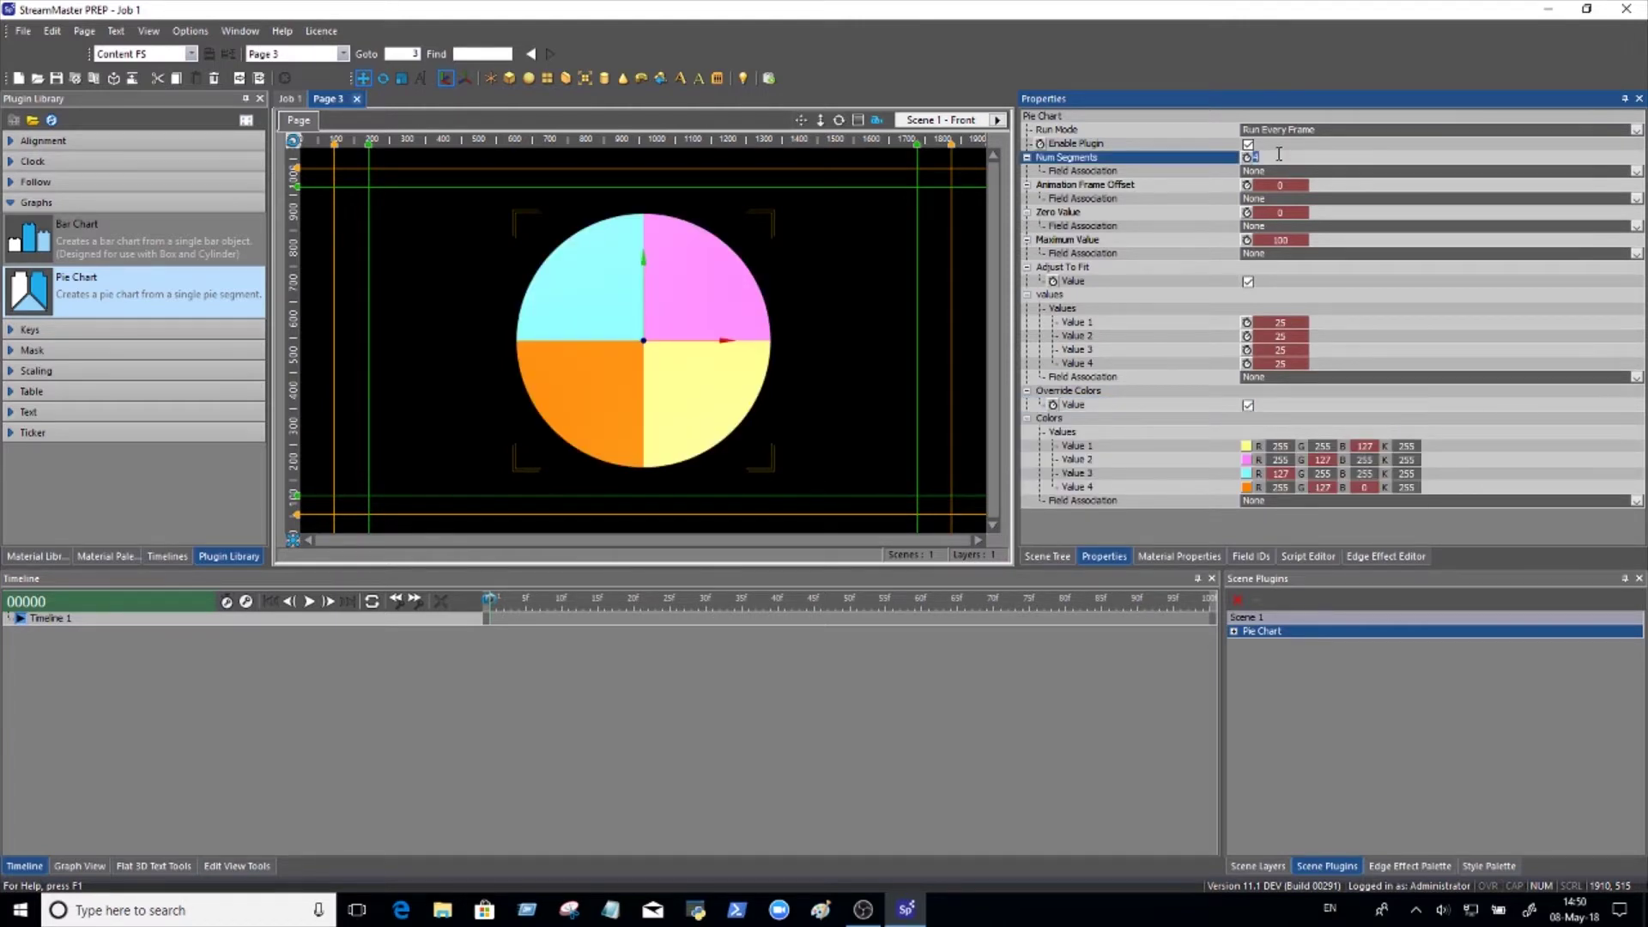
pyautogui.write('6')
pyautogui.press('Return')
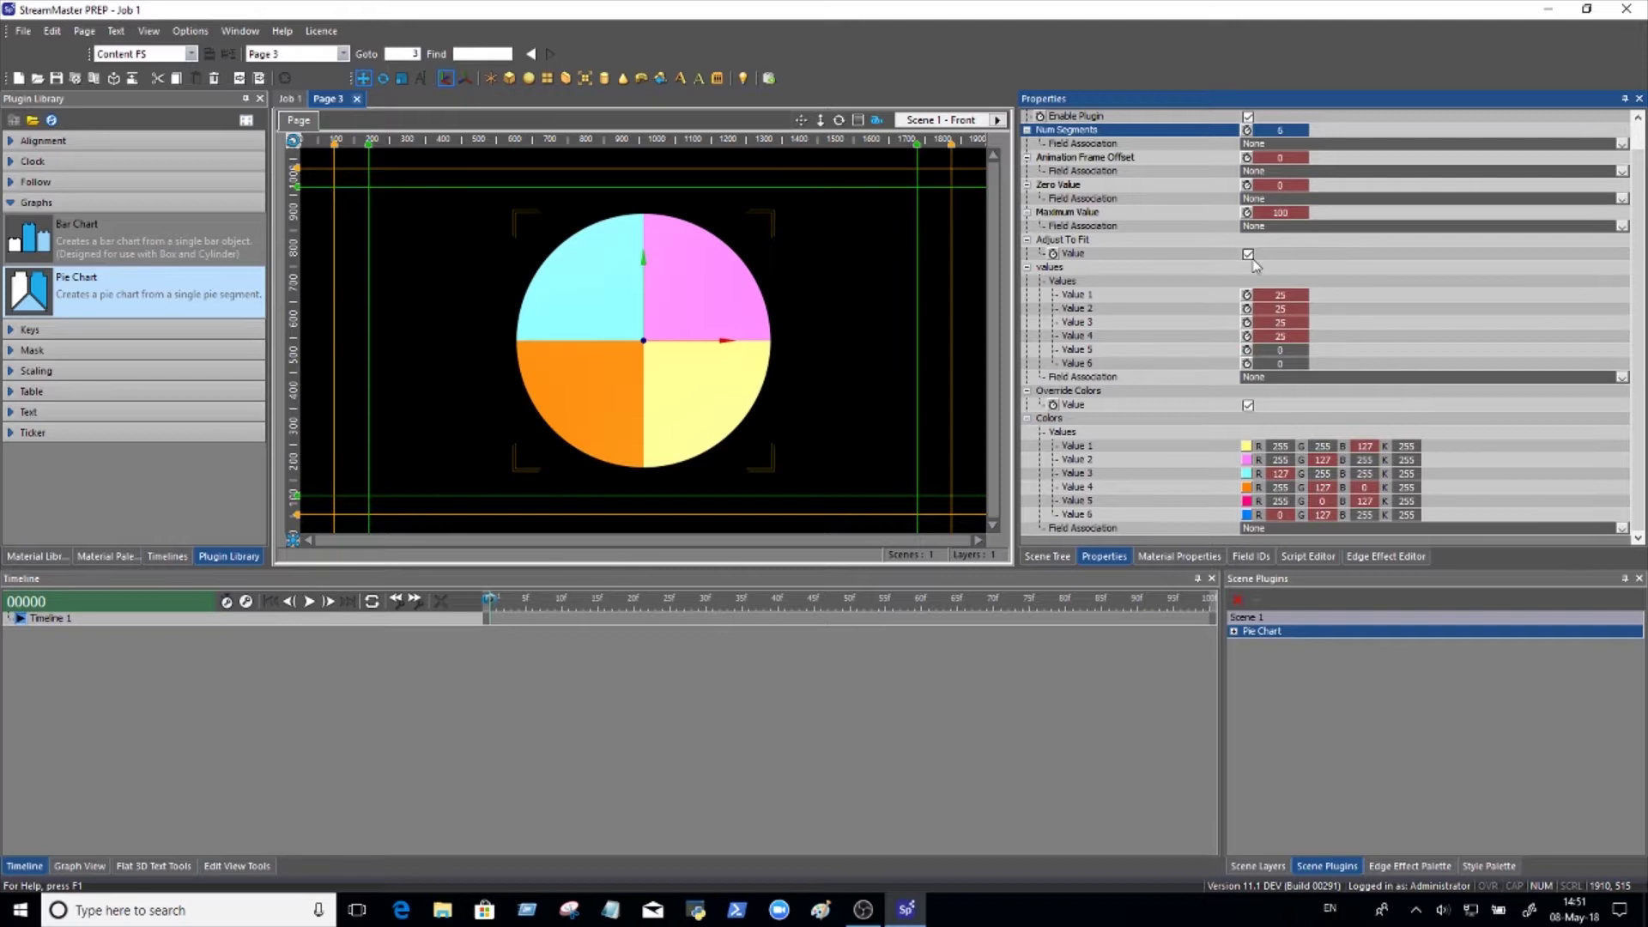
# - Set Values 2 to 6 to 18, 12, 14, 7 and 9, turning off Adjust To Fit before changing Value 6
pyautogui.moveTo(1288, 309); pyautogui.dragTo(1280, 313)
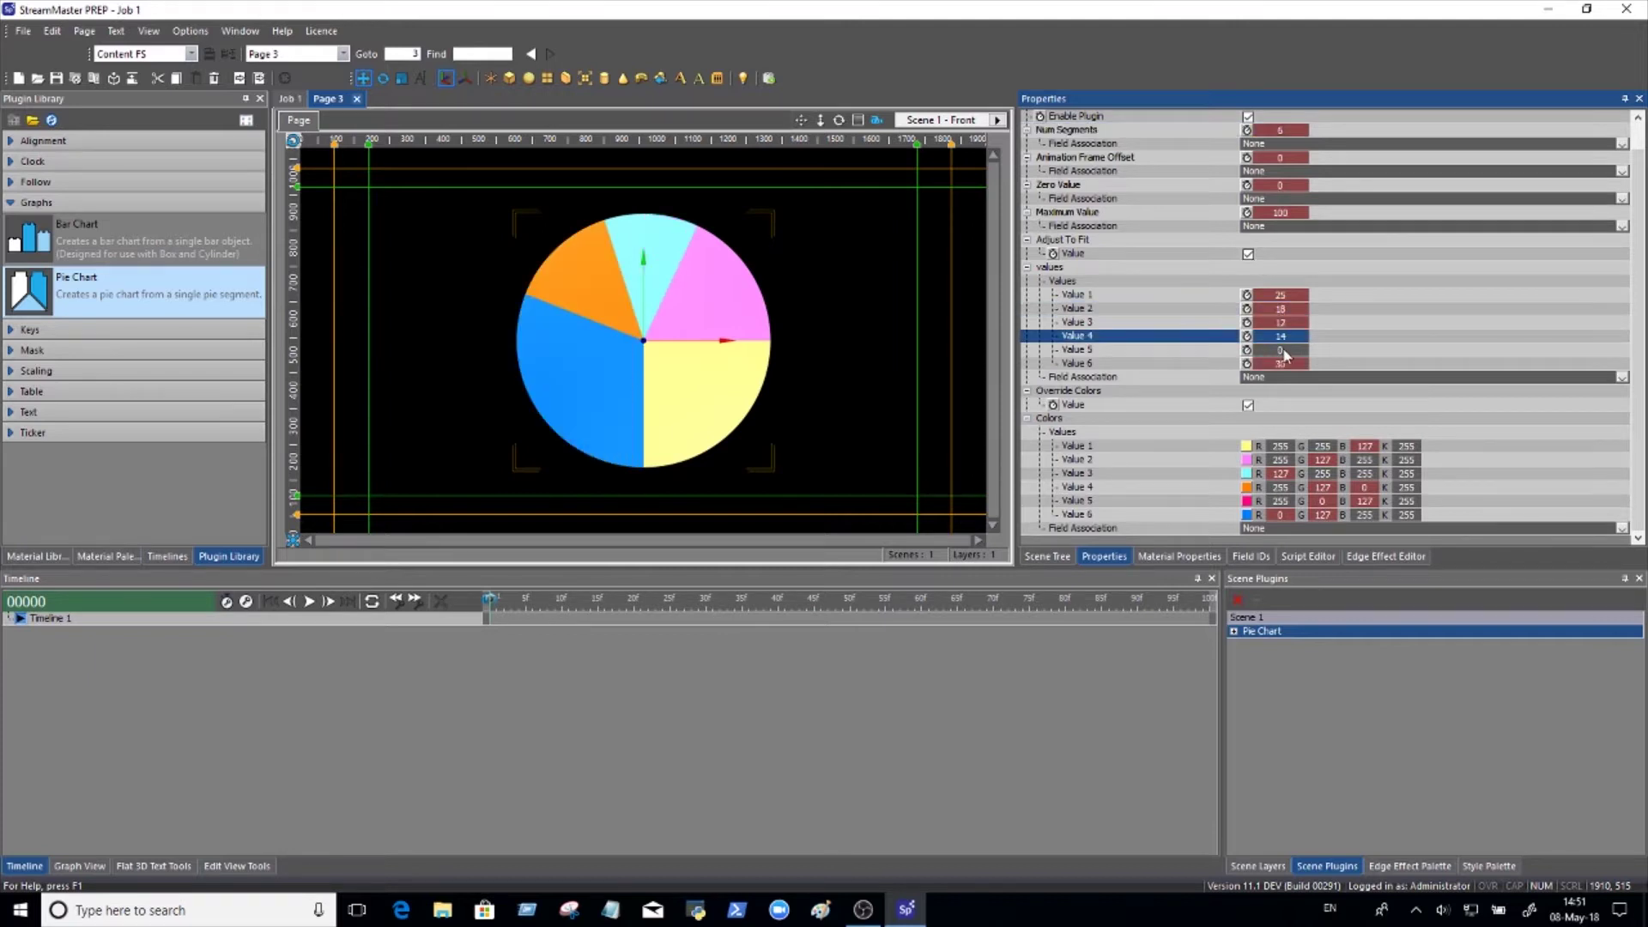
pyautogui.moveTo(1283, 350); pyautogui.dragTo(1289, 349)
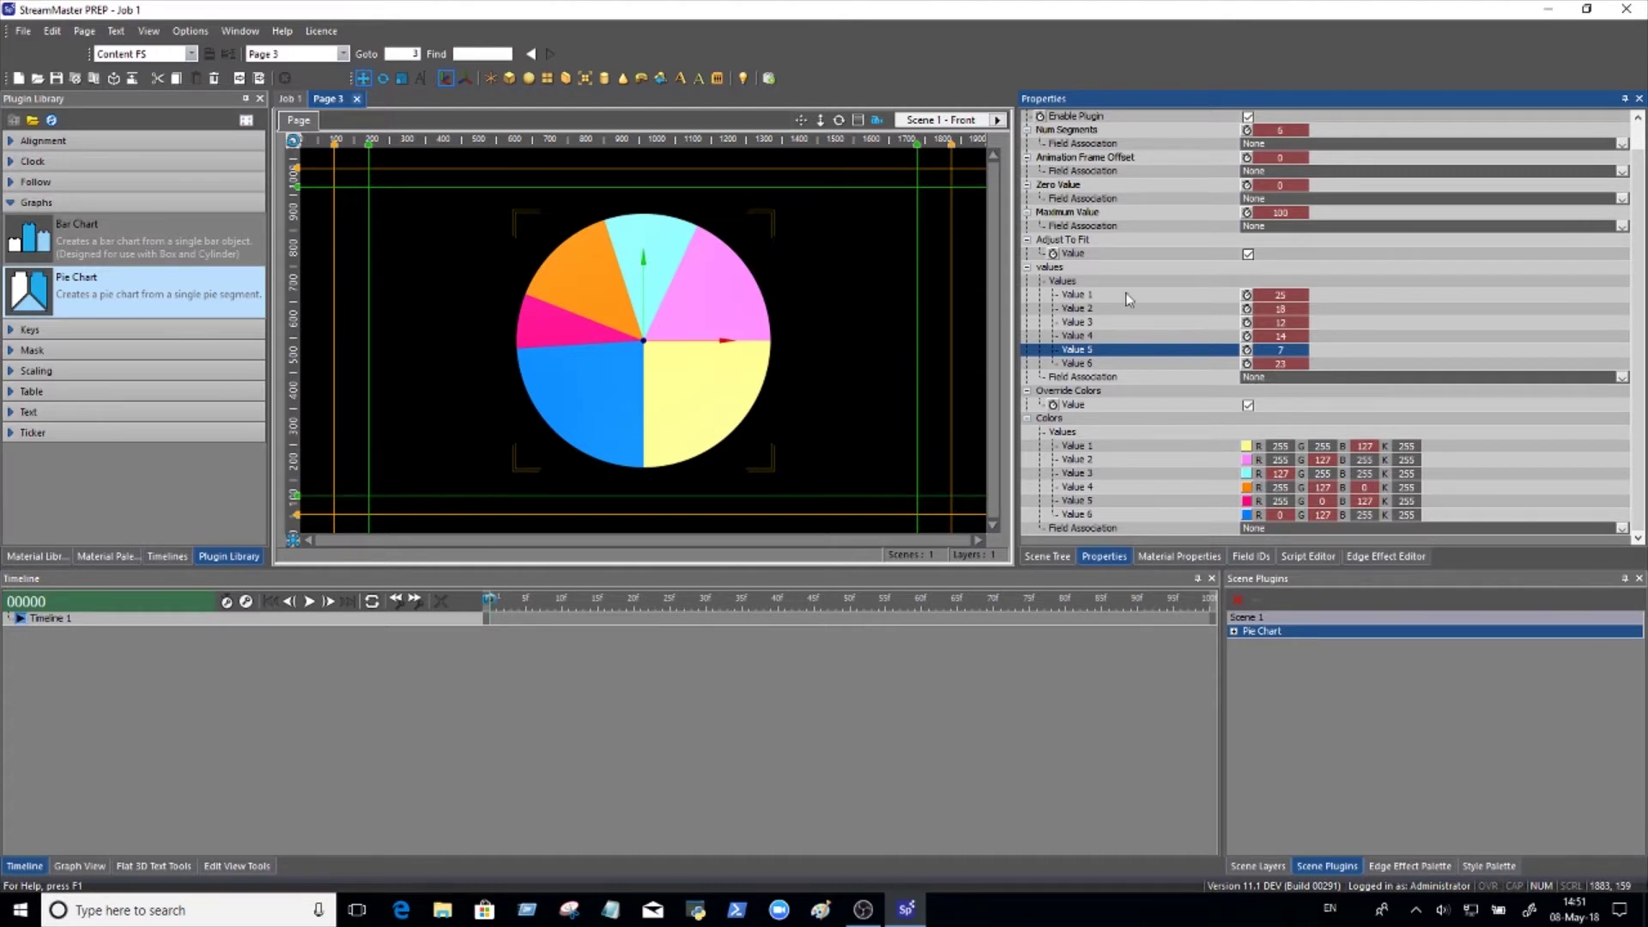
pyautogui.click(1248, 254)
pyautogui.moveTo(1292, 365); pyautogui.dragTo(1262, 364)
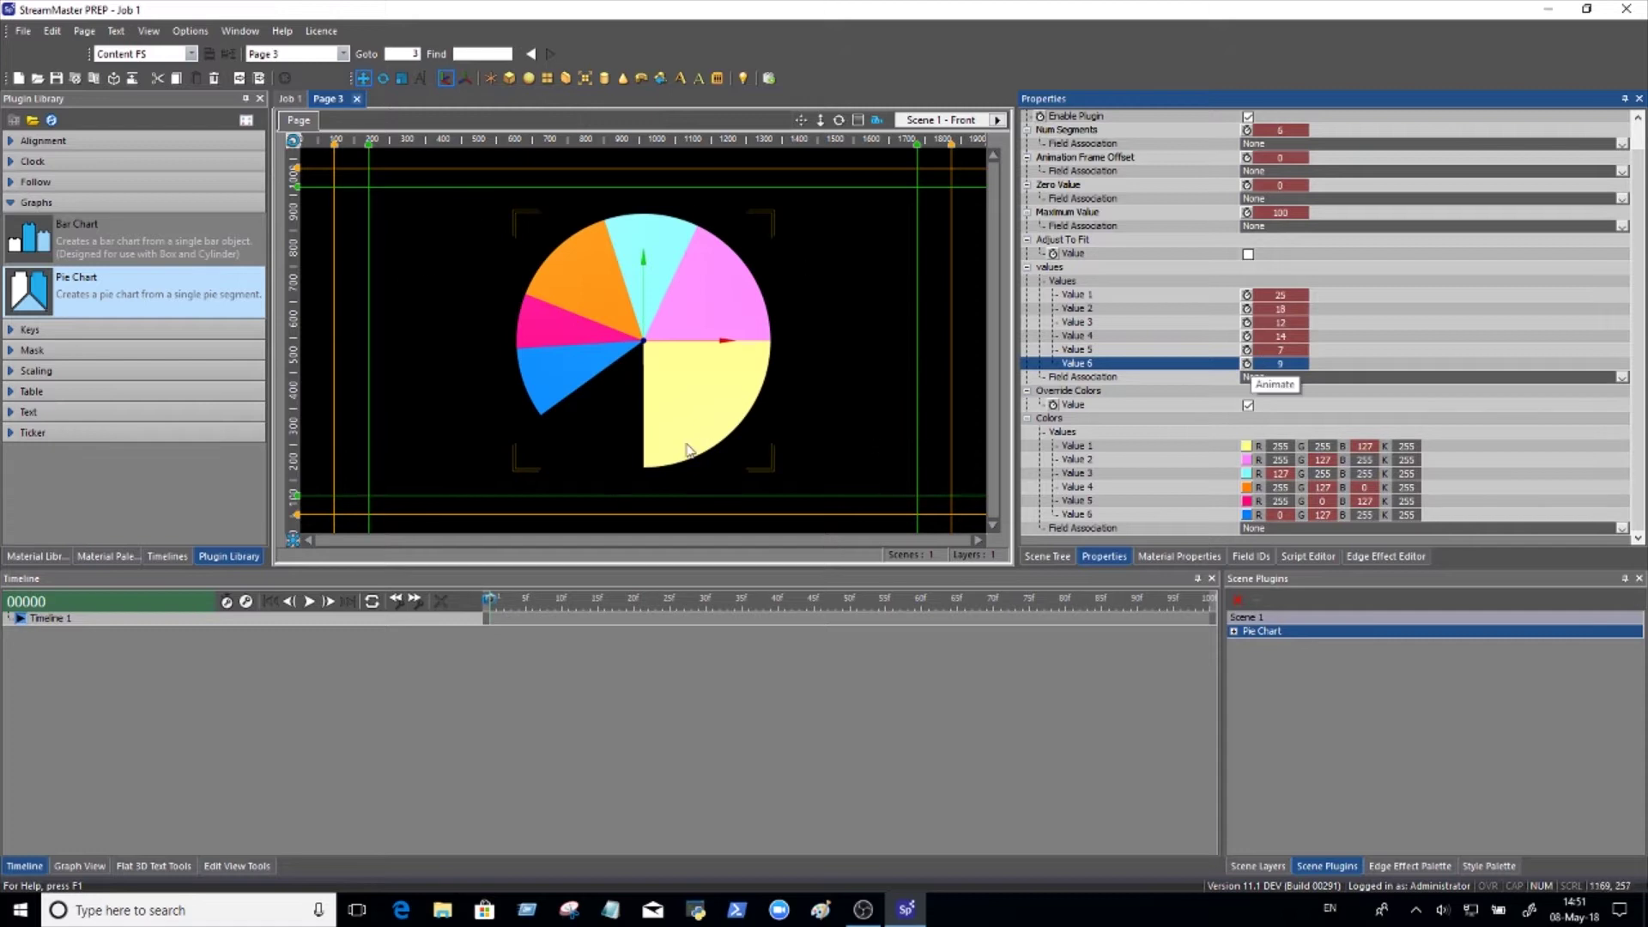
# - Set the Values field association to Primary and change the third value in that field's data to 15
pyautogui.click(1368, 378)
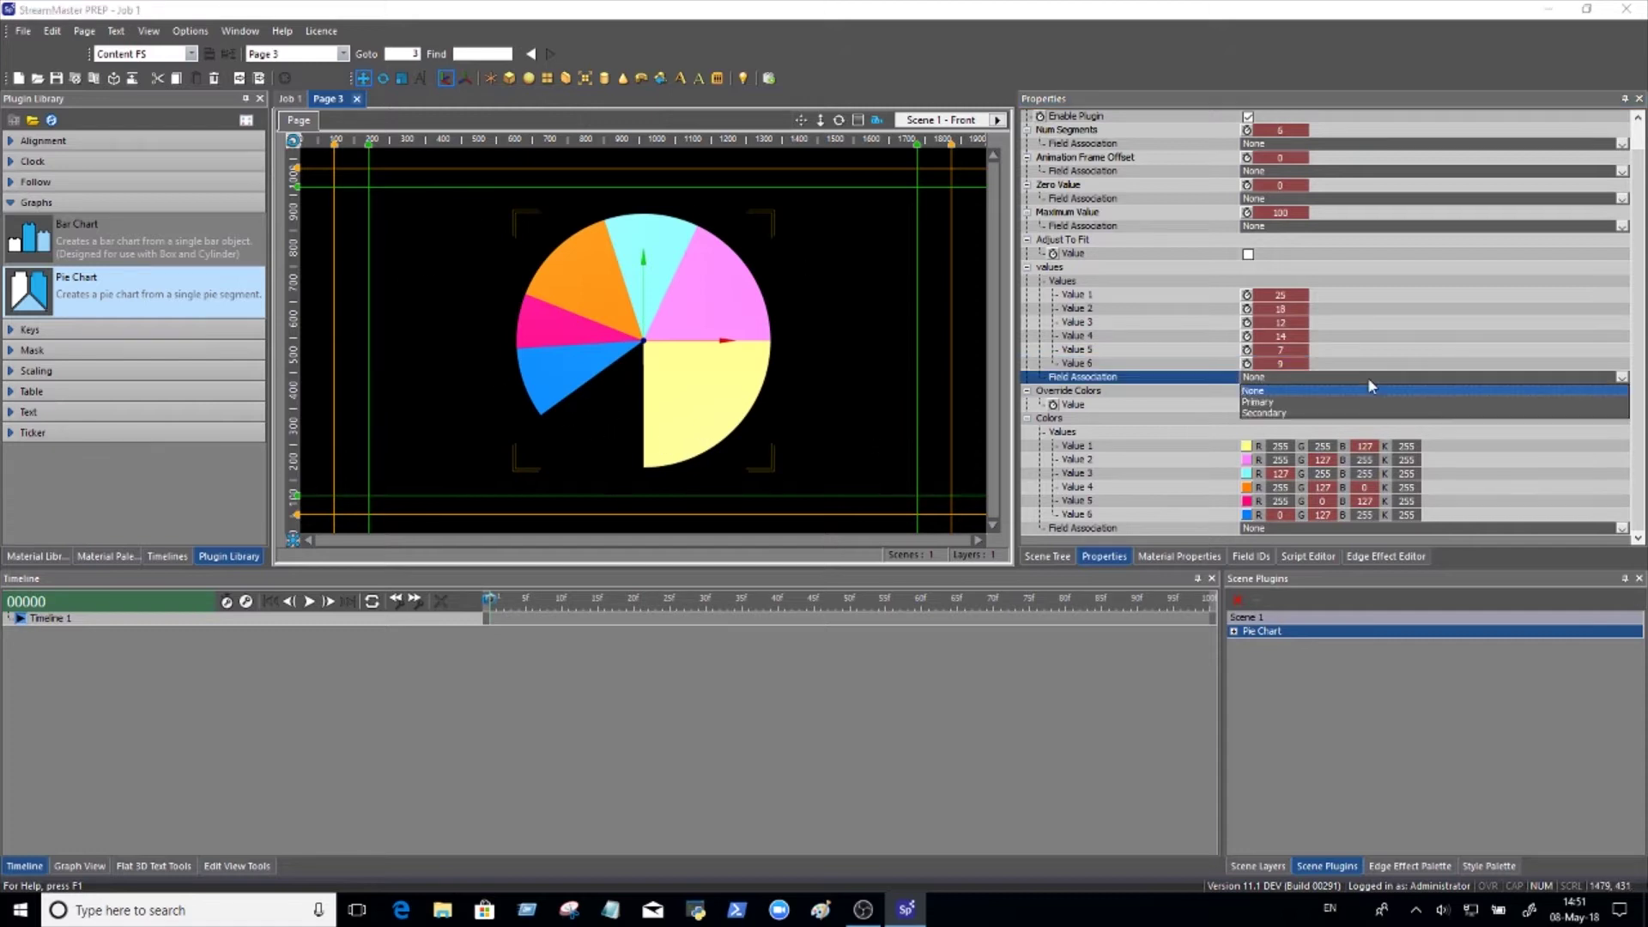
pyautogui.click(1268, 403)
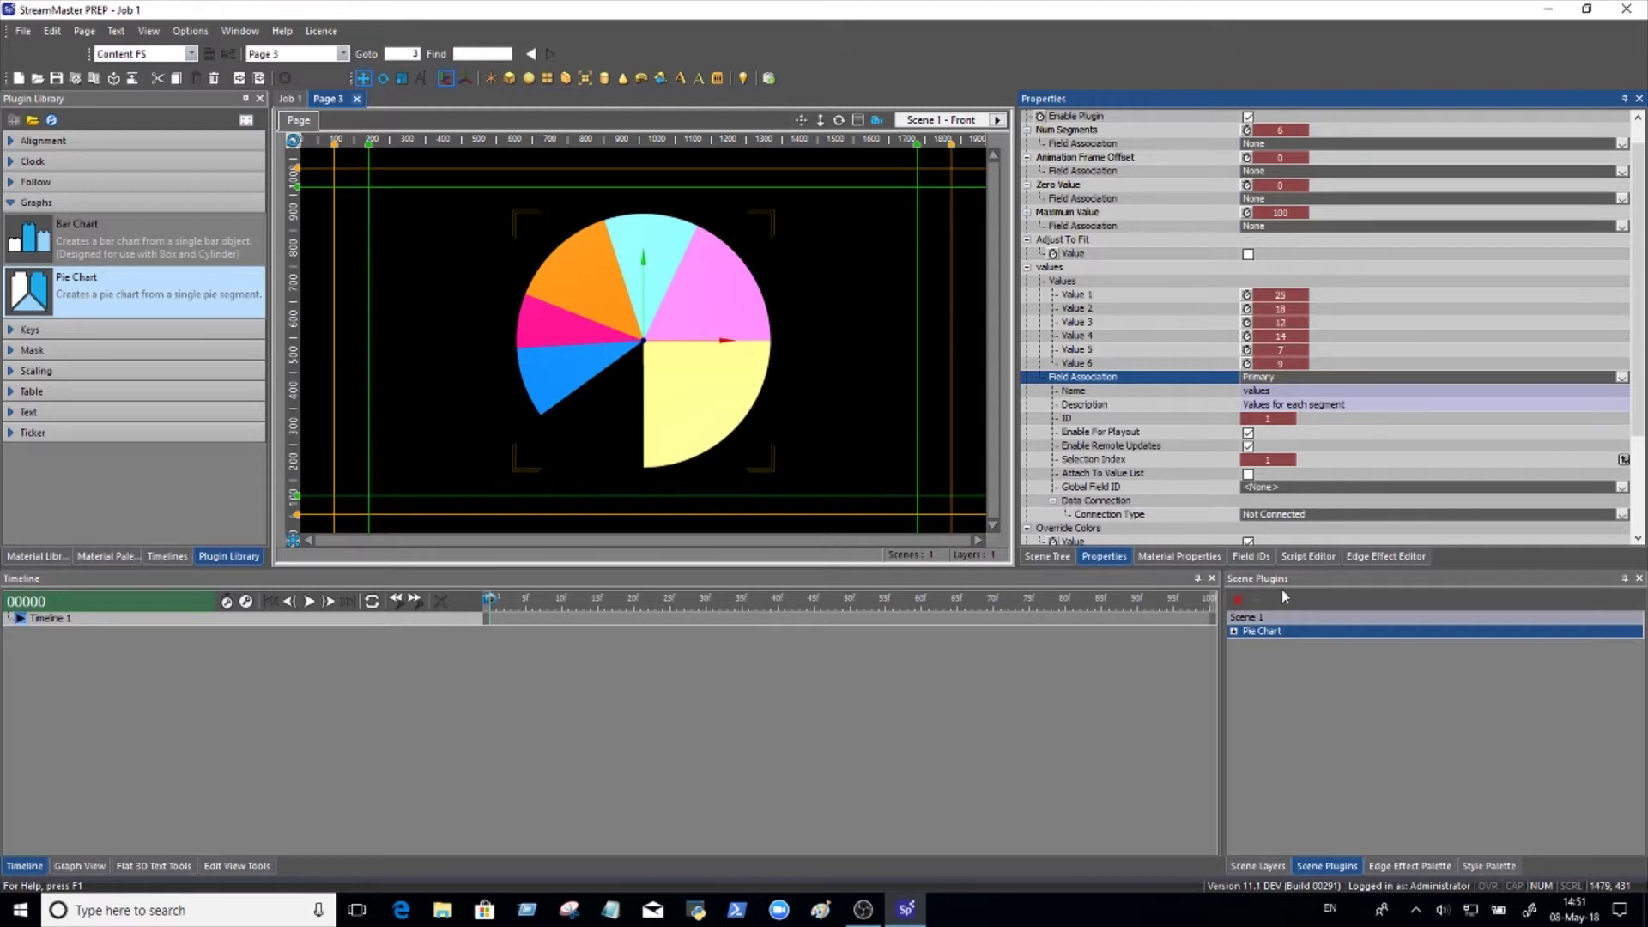
pyautogui.click(1250, 556)
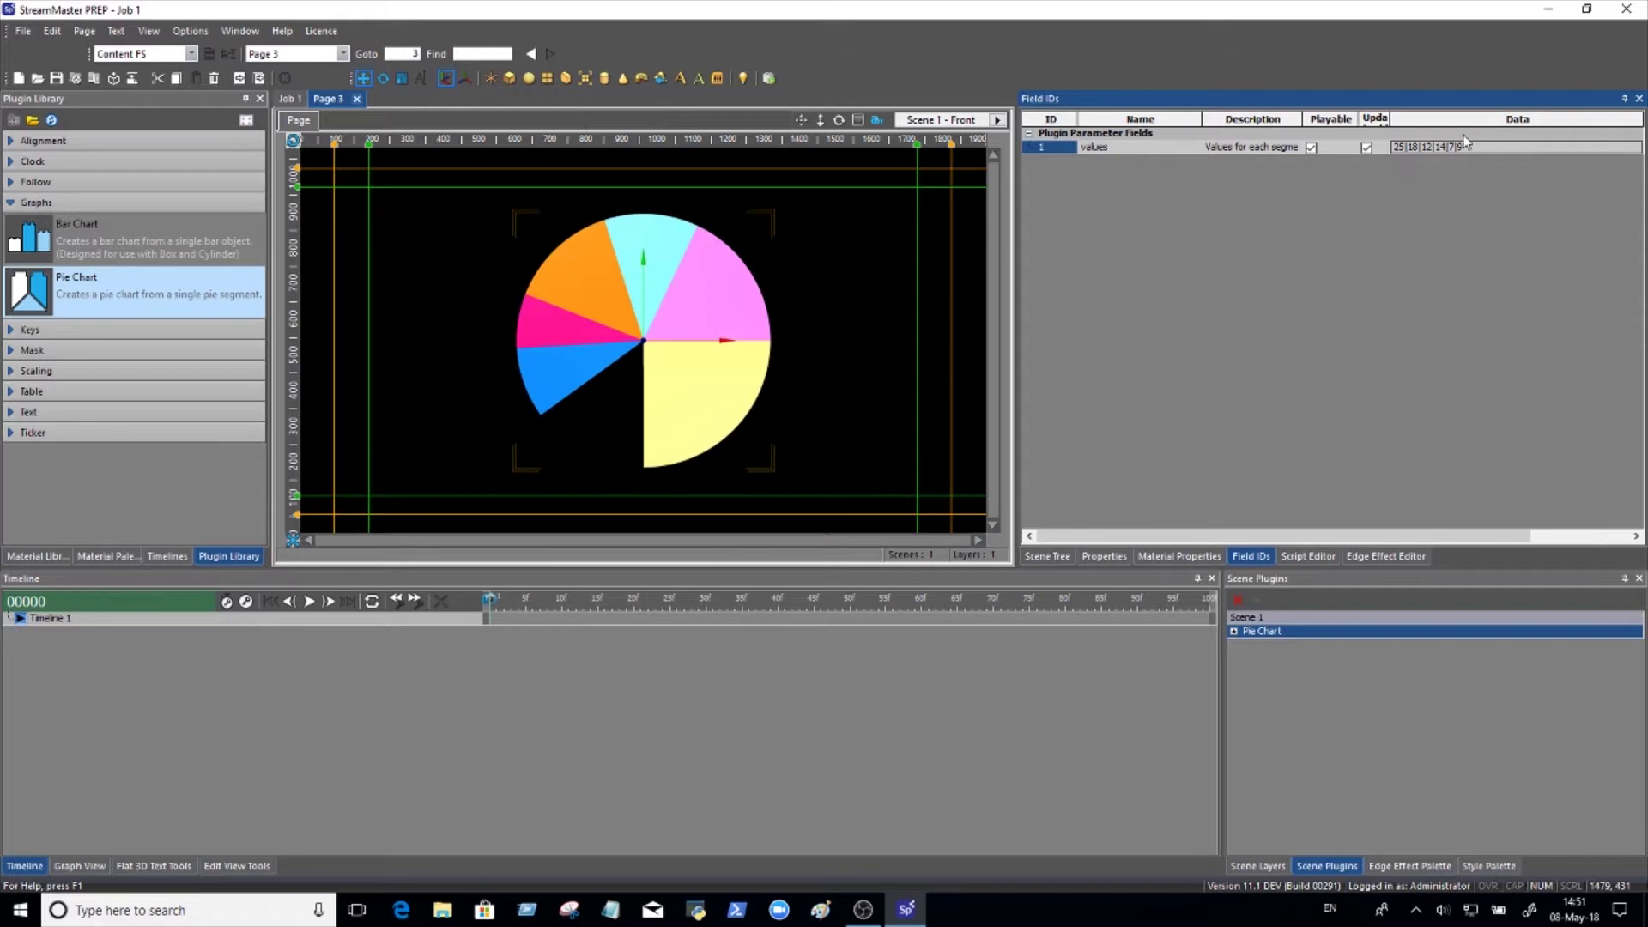
pyautogui.click(1428, 147)
pyautogui.write('5')
pyautogui.press('Return')
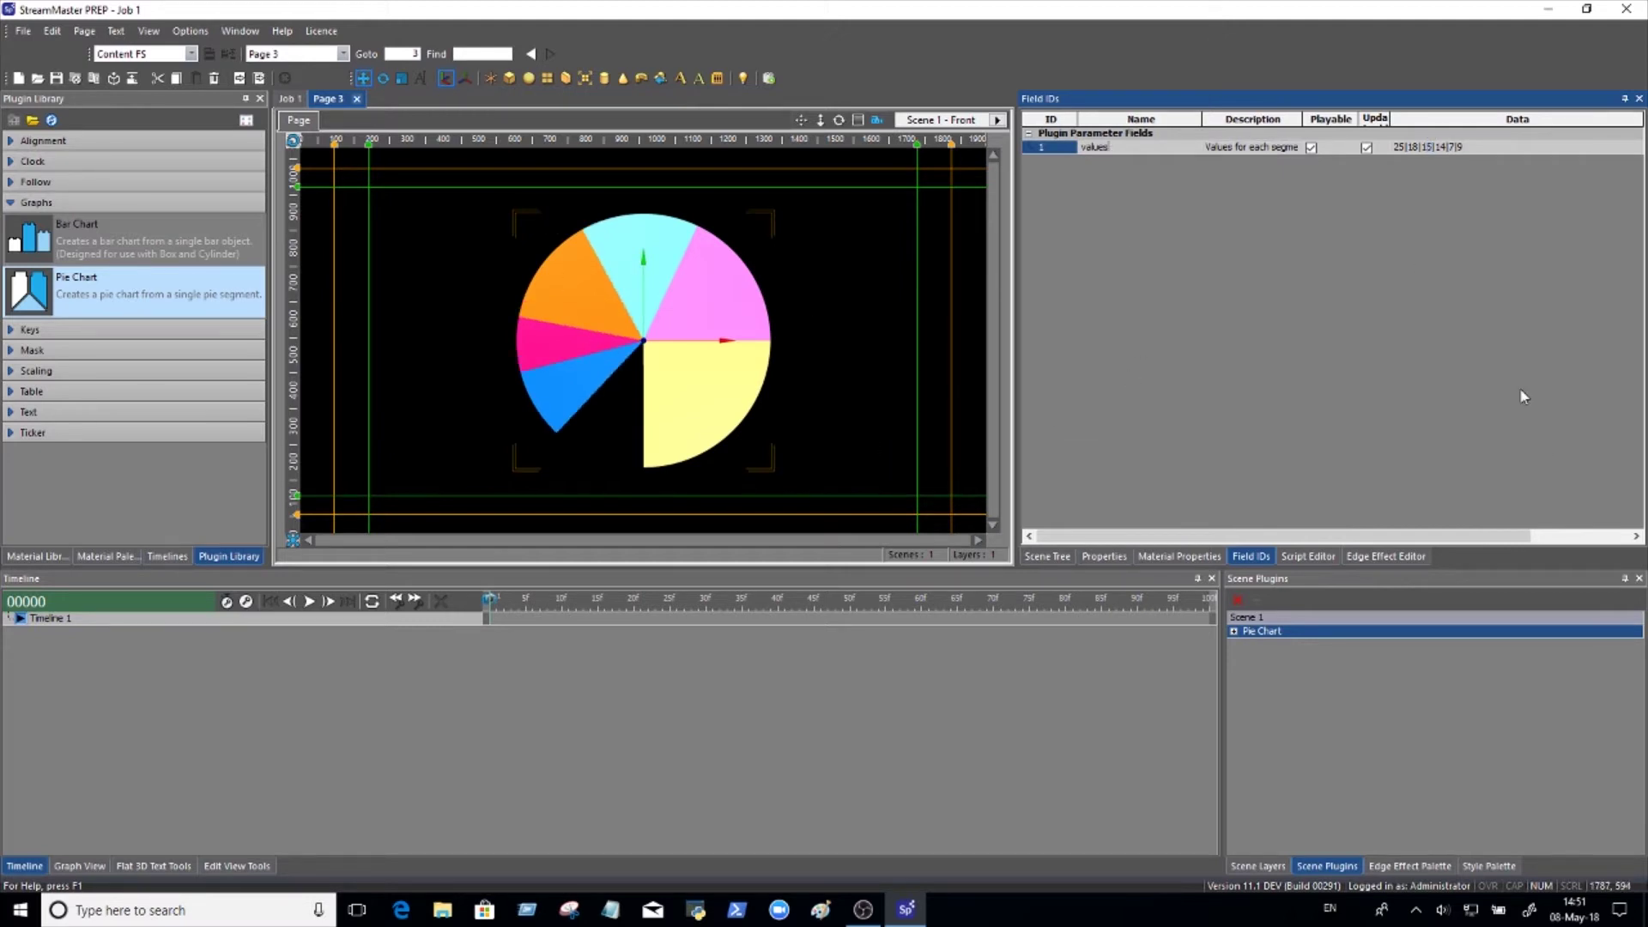
# - Make the pie chart's Value 1 color red by setting its green and blue components to 0
pyautogui.click(1047, 556)
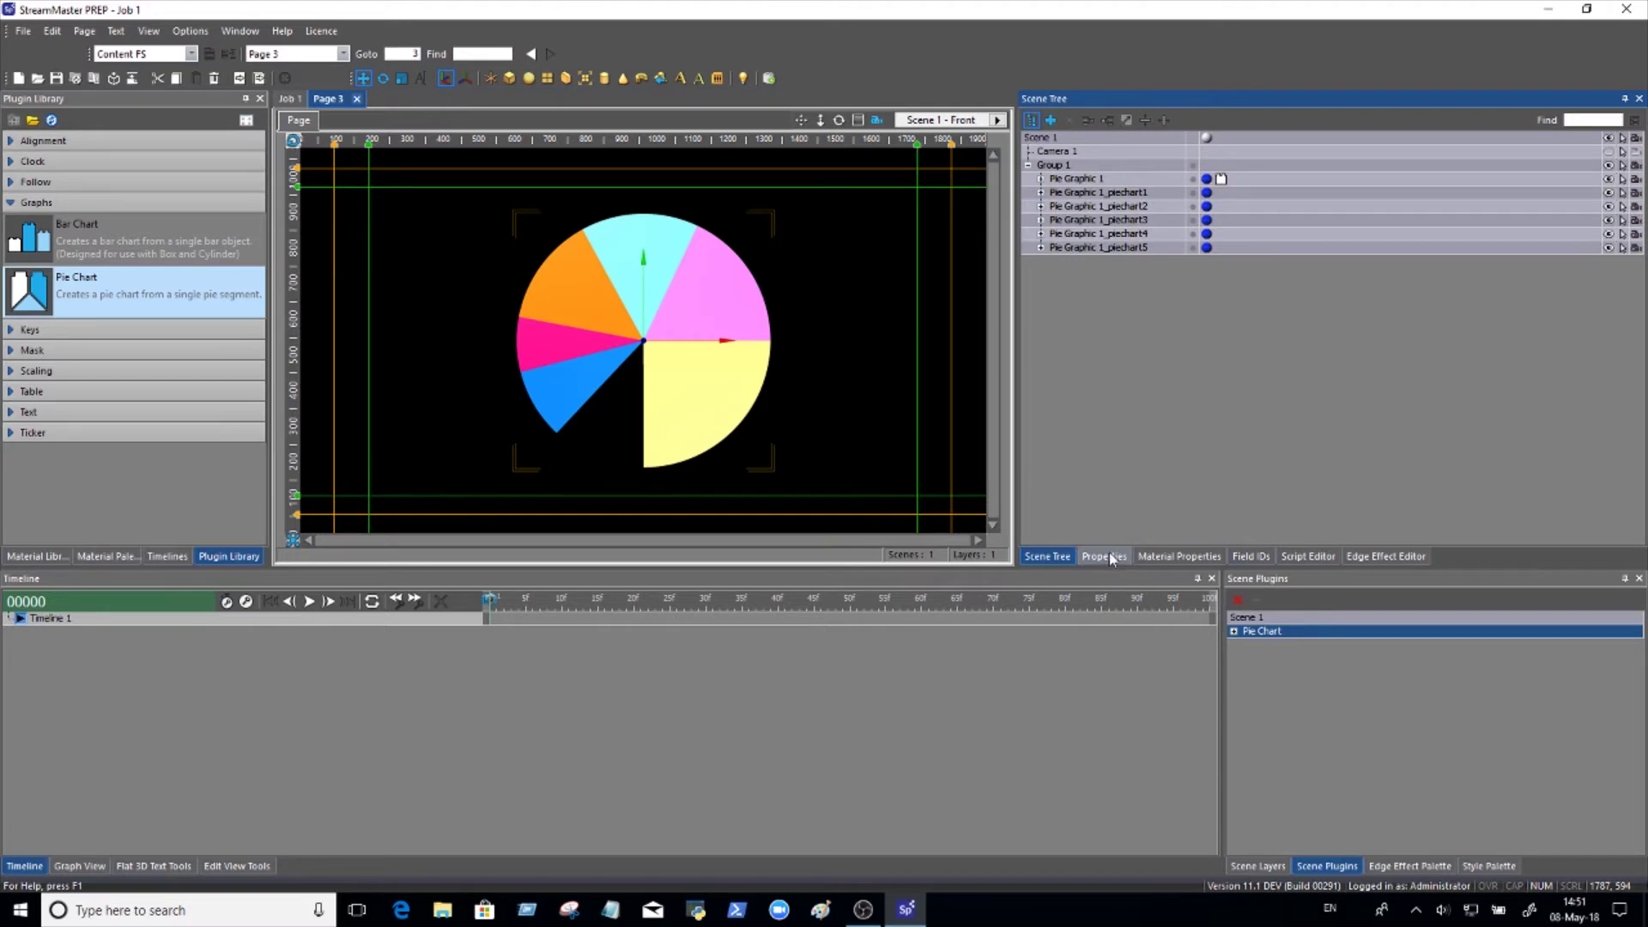
pyautogui.doubleClick(1220, 180)
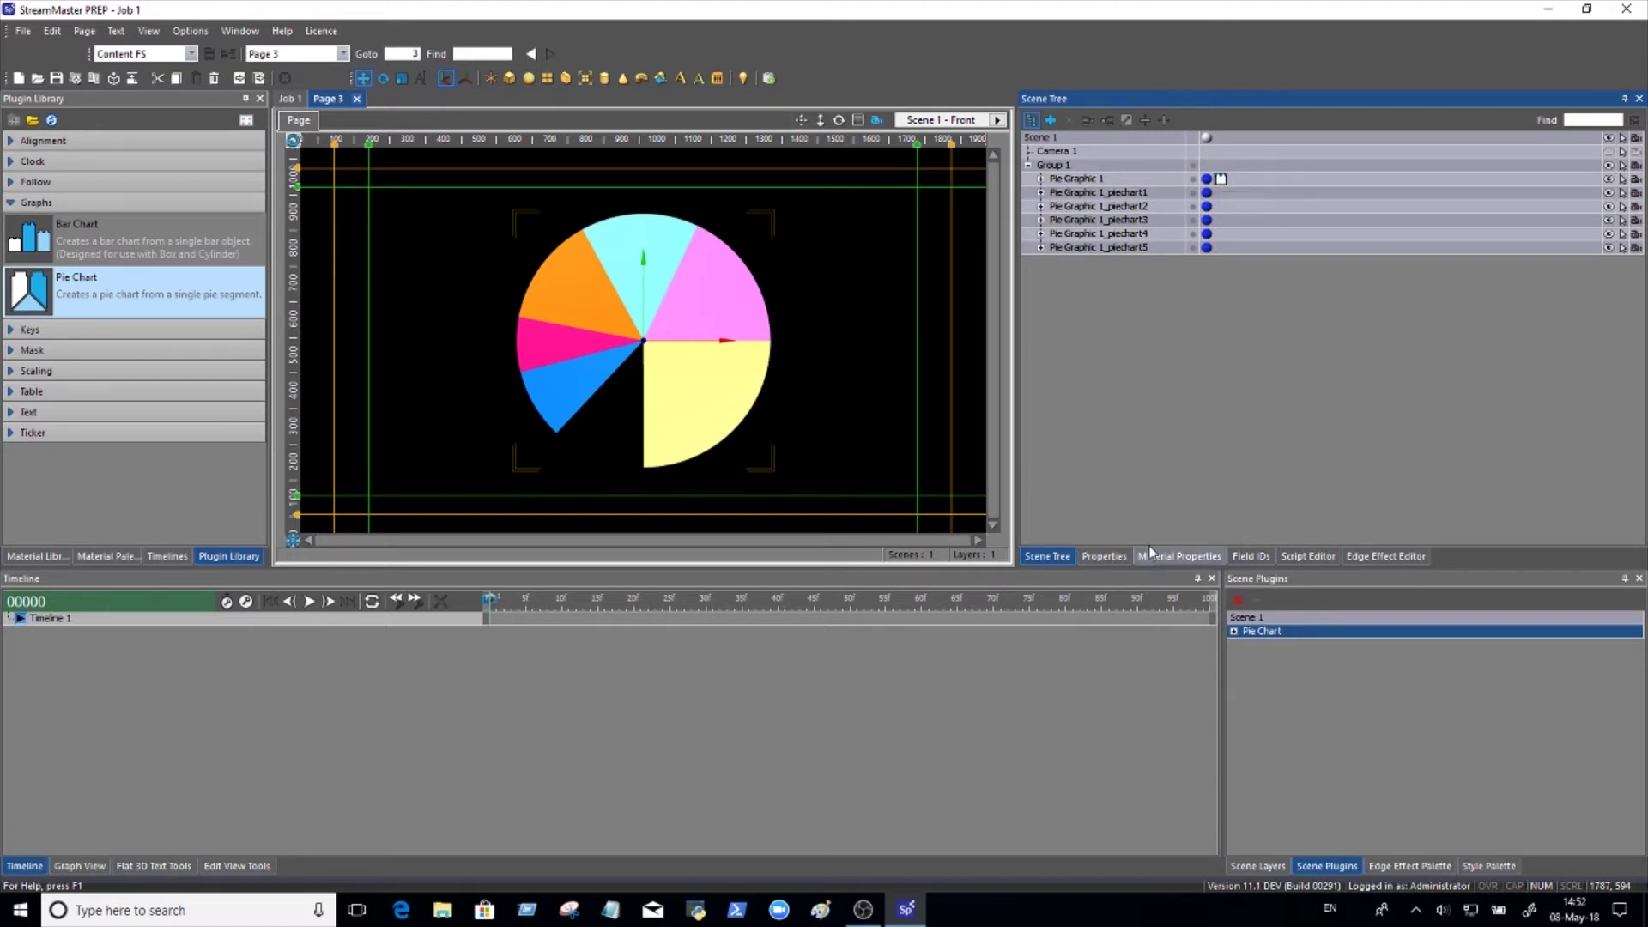
pyautogui.scroll(-5, 1373, 343)
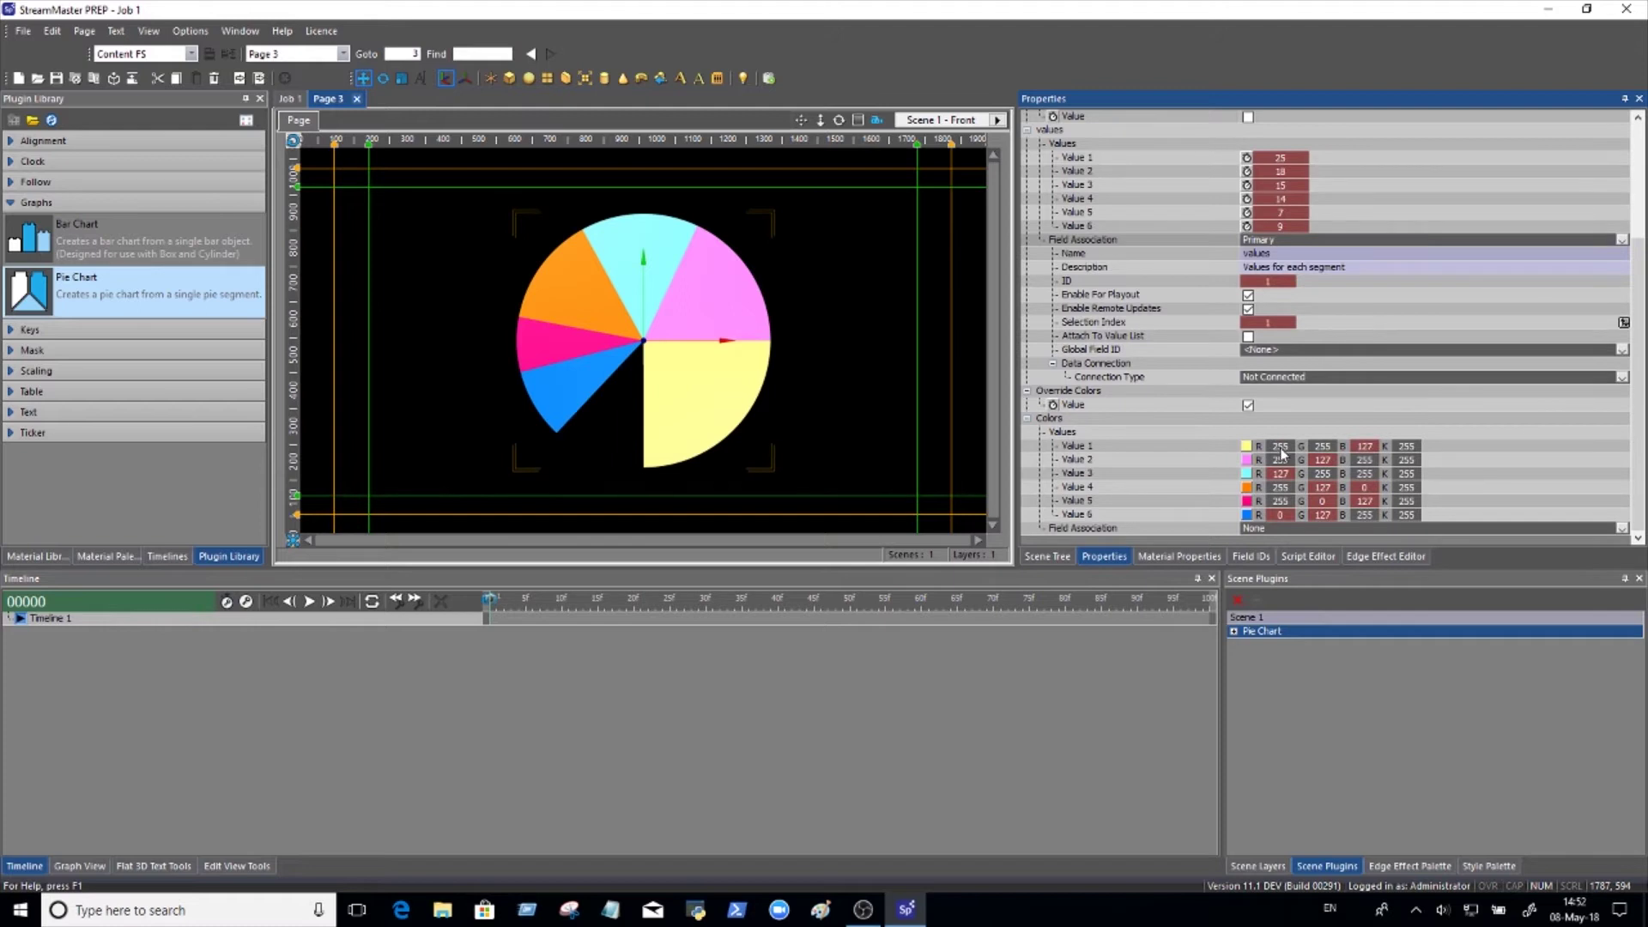
pyautogui.click(1322, 446)
pyautogui.write('0')
pyautogui.press('Return')
pyautogui.press('Tab')
pyautogui.write('0')
pyautogui.press('Return')
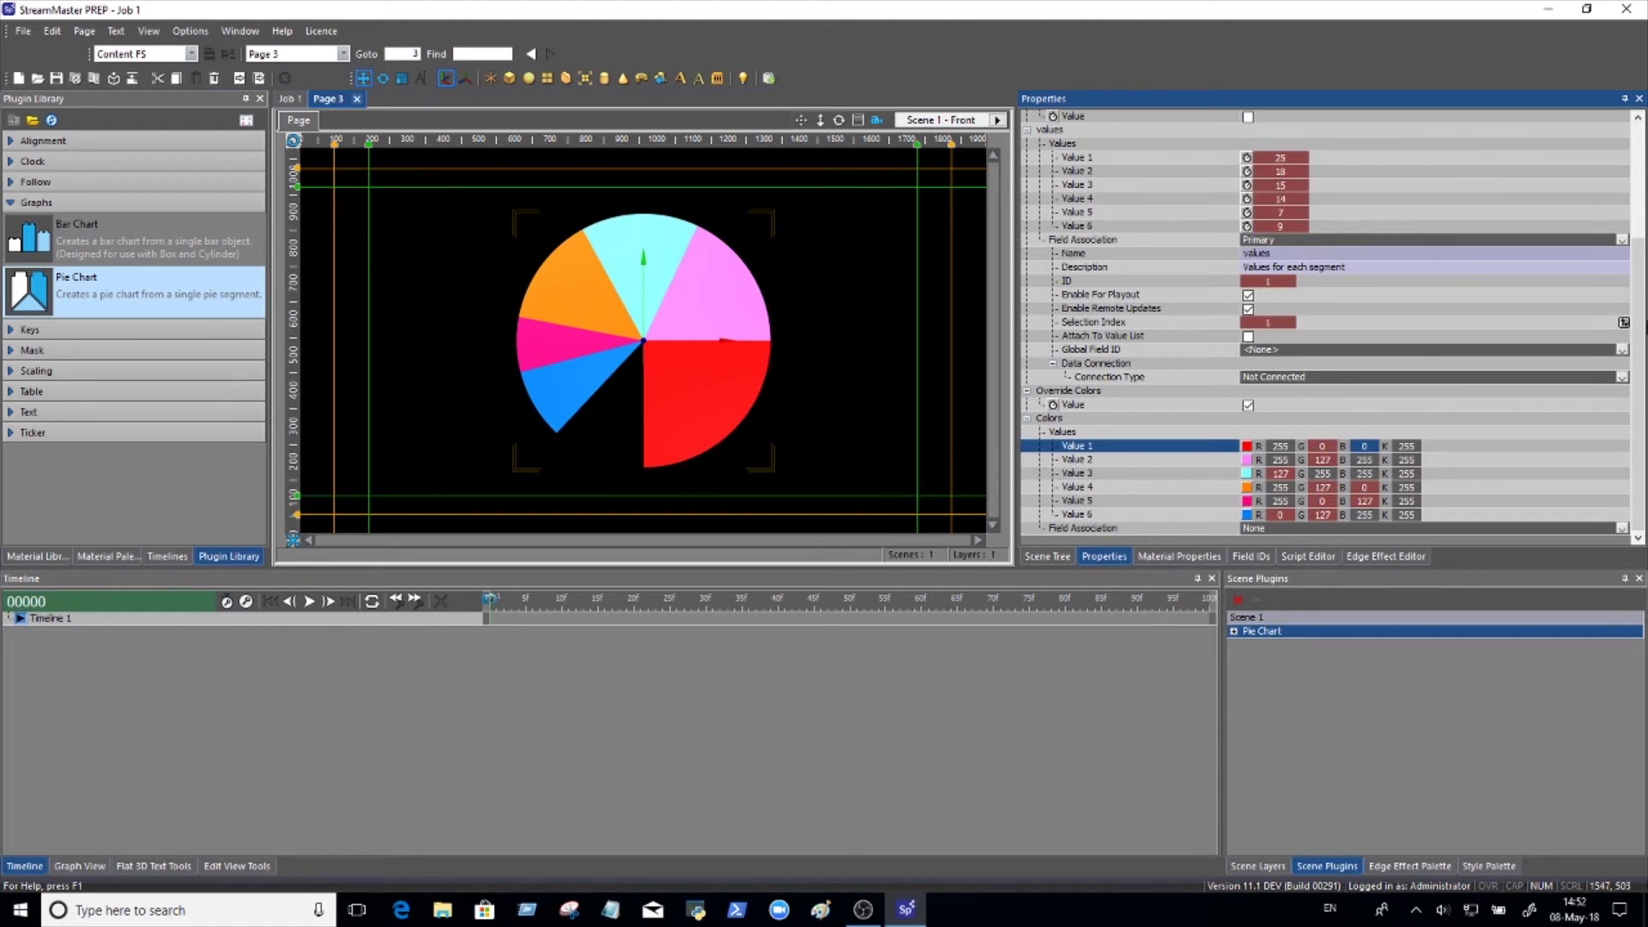
# - Rotate the group containing the pie chart to -54 on X and 26 on Y
pyautogui.scroll(4, 1331, 326)
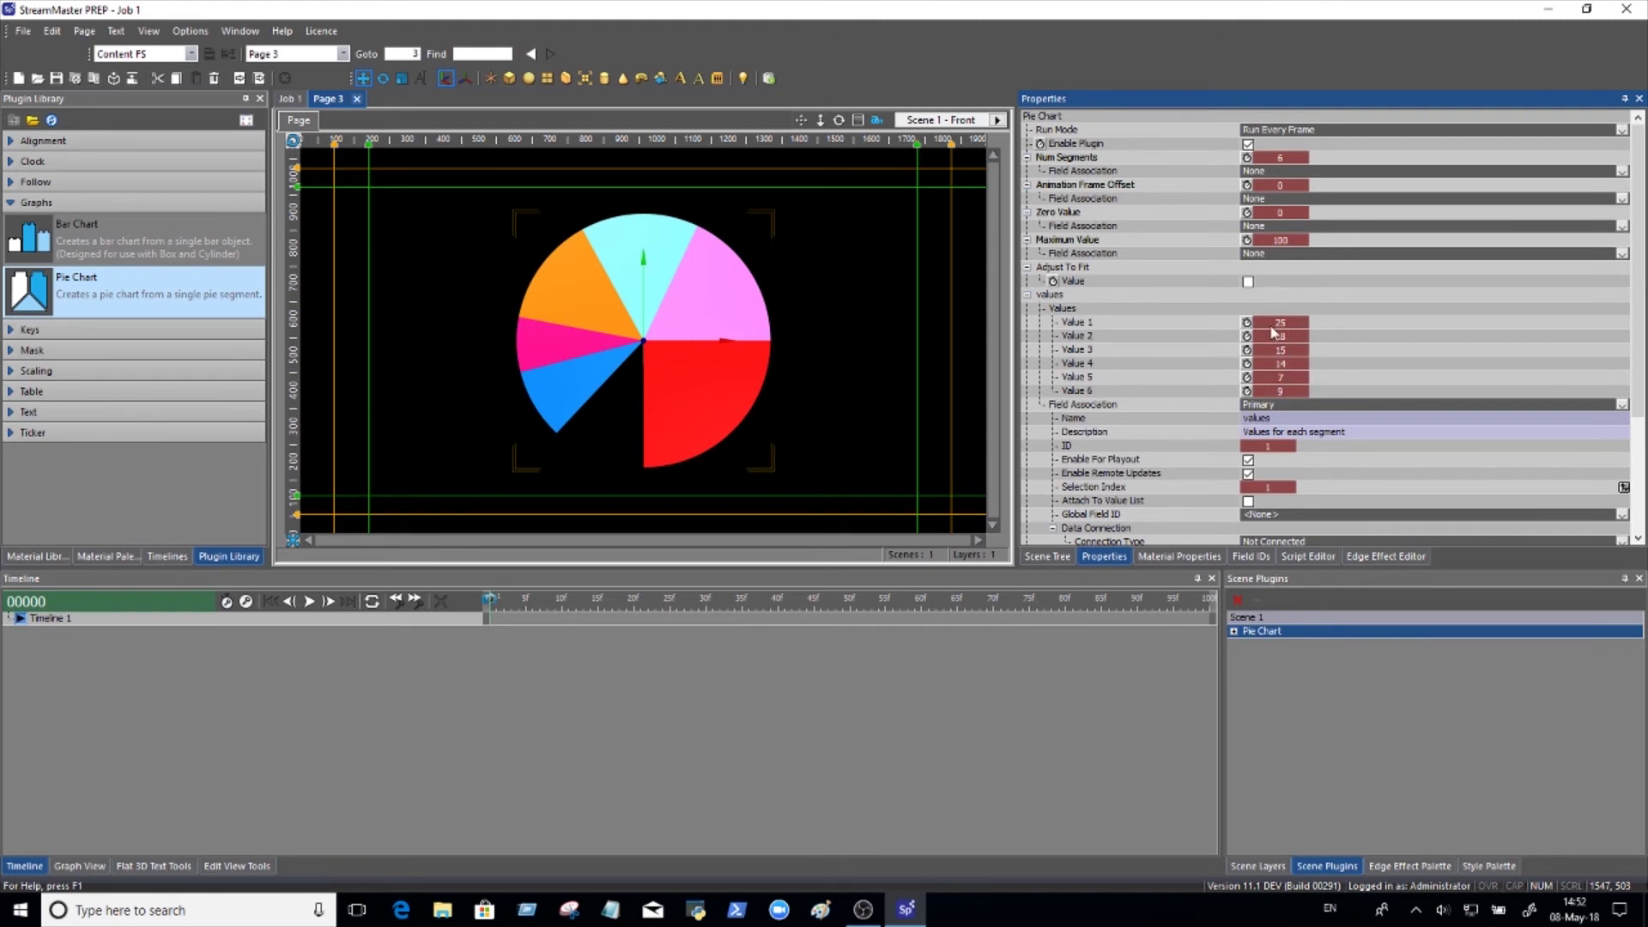
pyautogui.click(1048, 557)
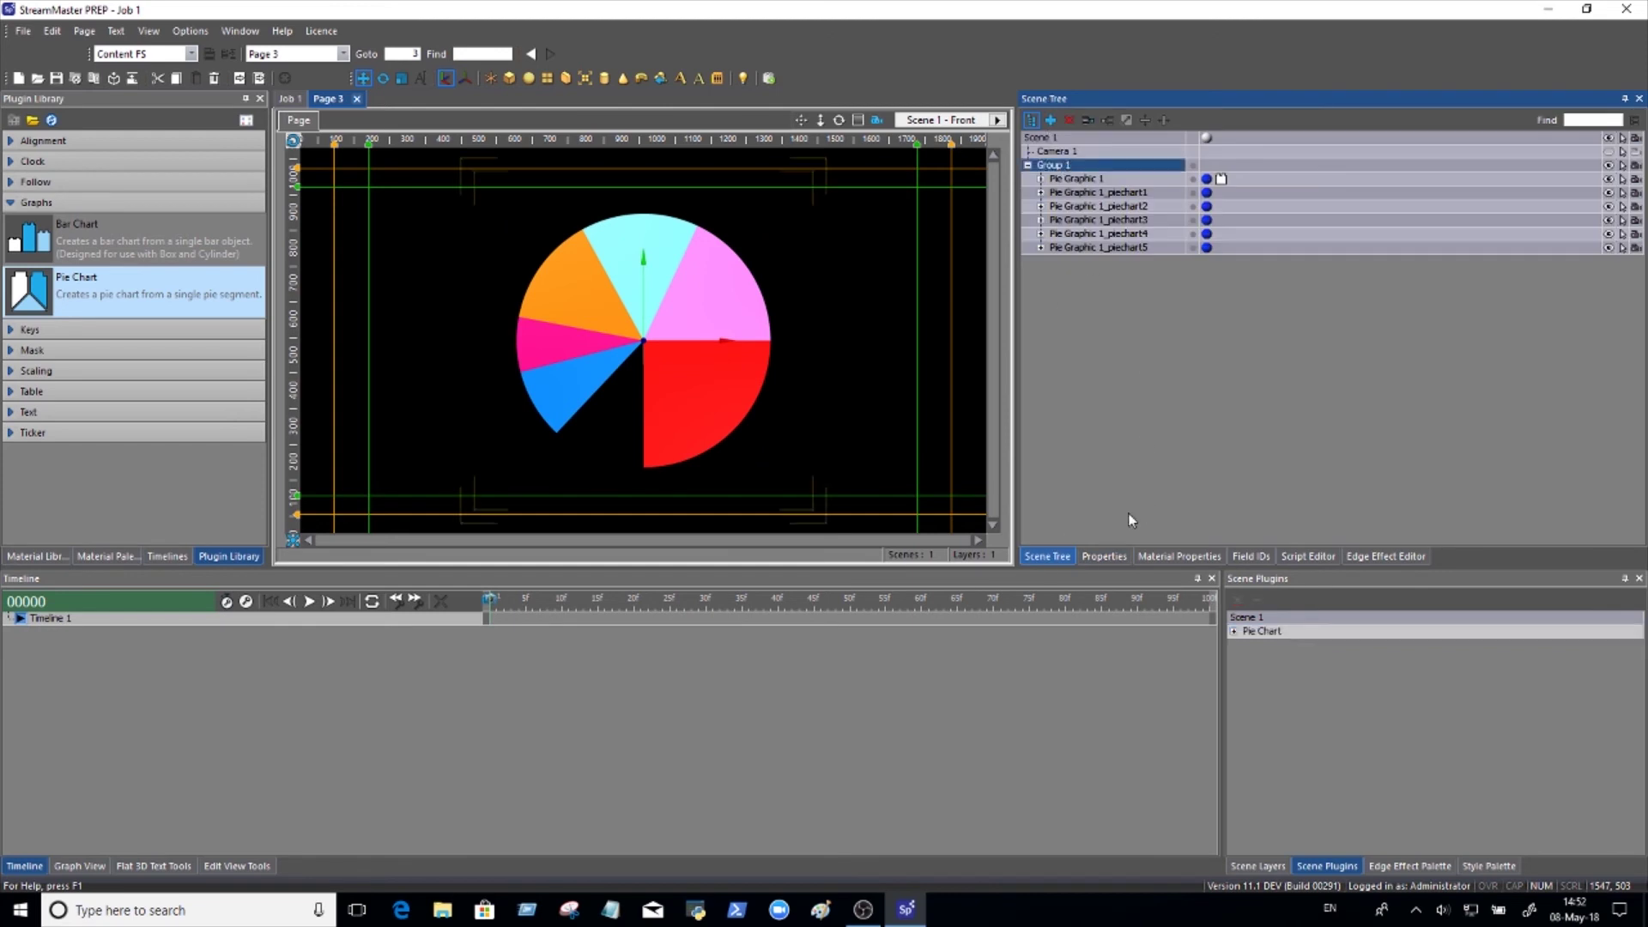
pyautogui.click(1104, 556)
pyautogui.moveTo(1274, 182); pyautogui.dragTo(1228, 183)
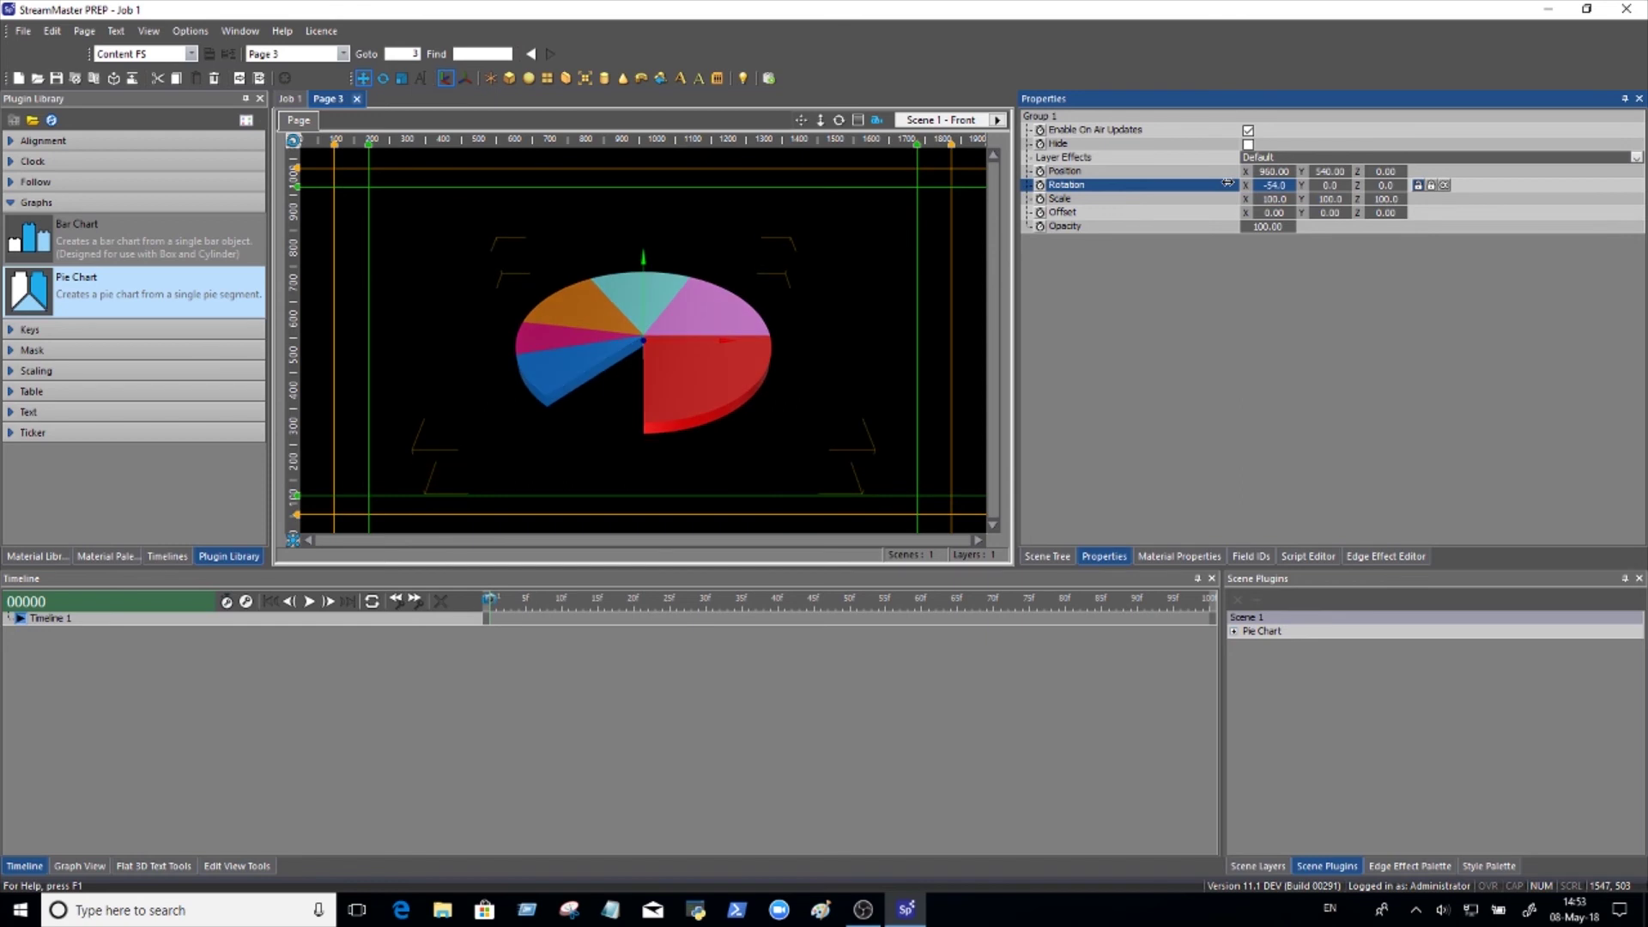
pyautogui.moveTo(1329, 185)
pyautogui.mouseDown()
pyautogui.moveTo(1357, 185)
pyautogui.moveTo(1276, 183)
pyautogui.moveTo(1347, 209)
pyautogui.mouseUp()
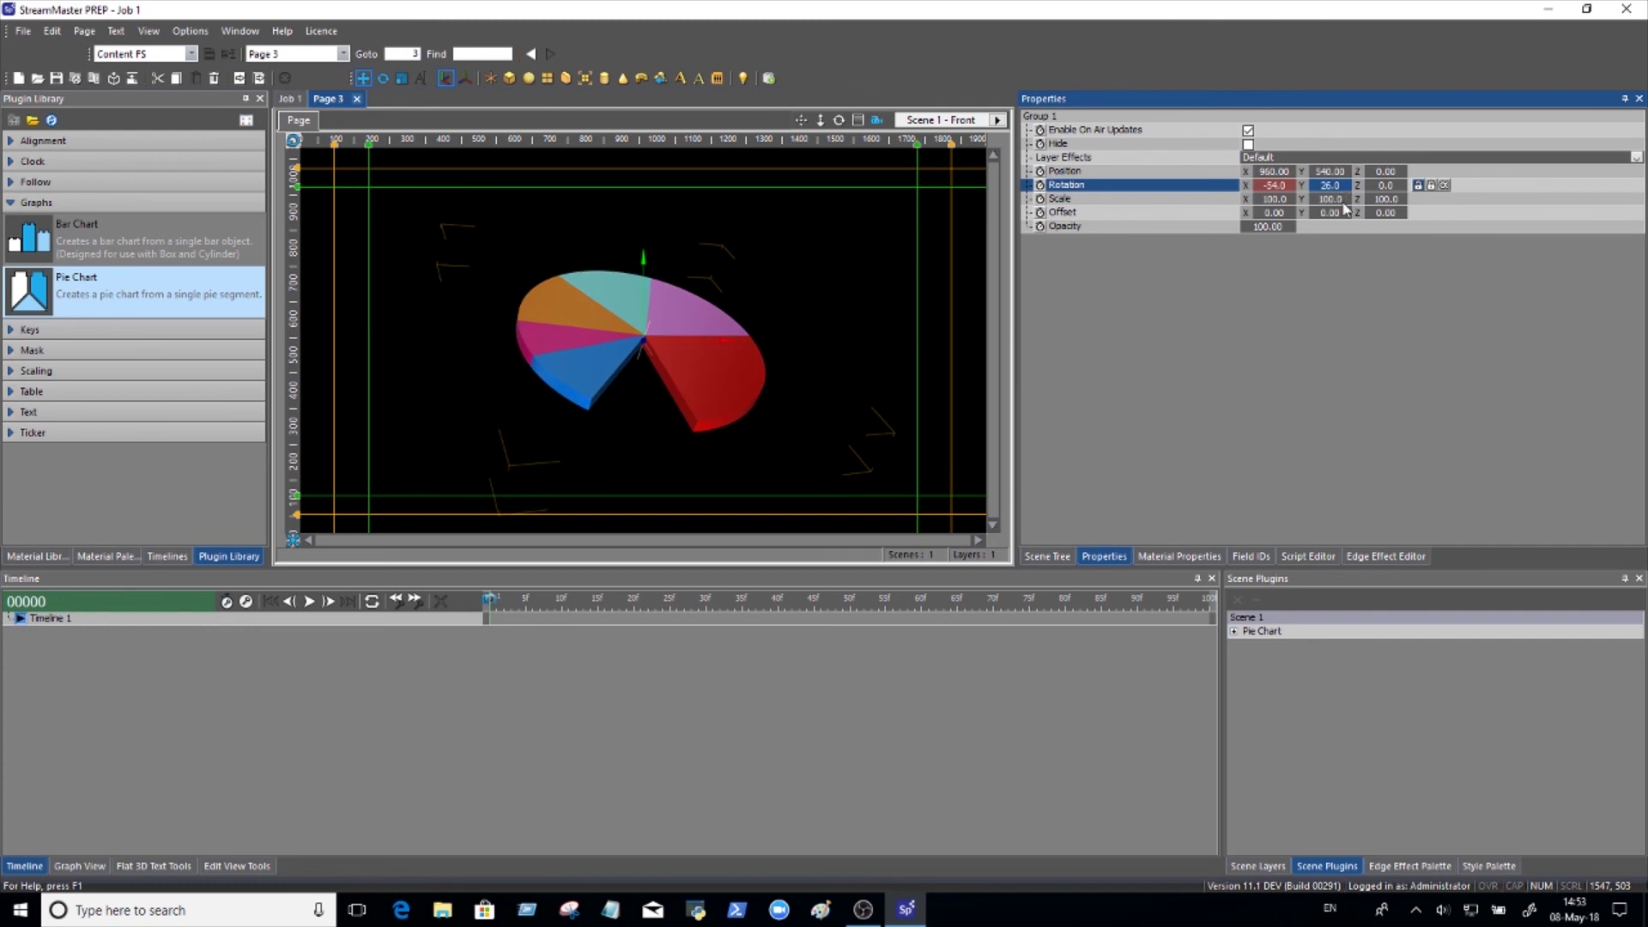